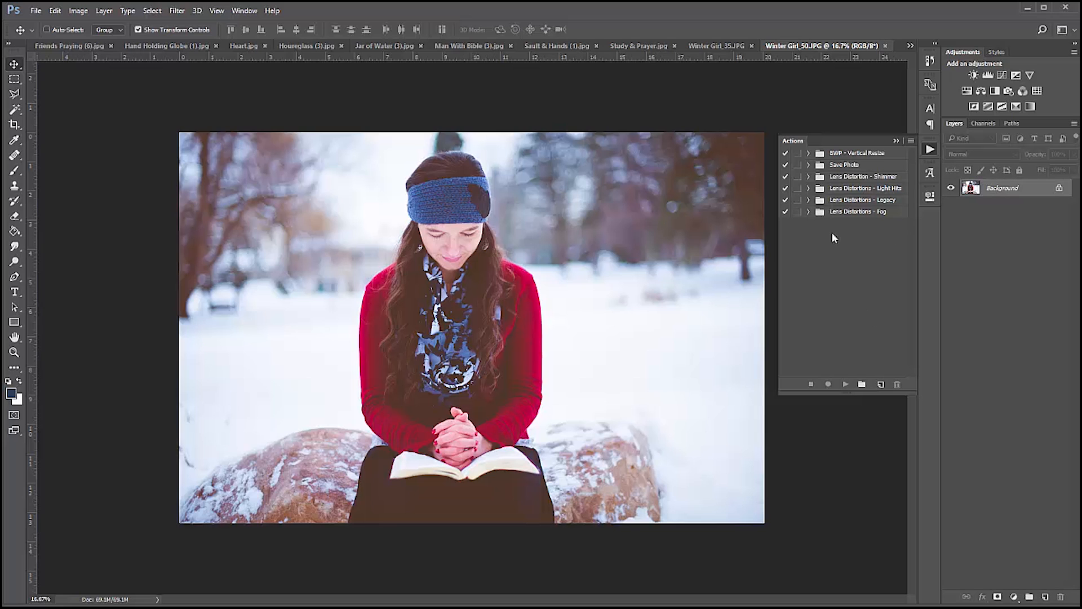
pyautogui.click(909, 140)
pyautogui.click(896, 139)
pyautogui.click(896, 139)
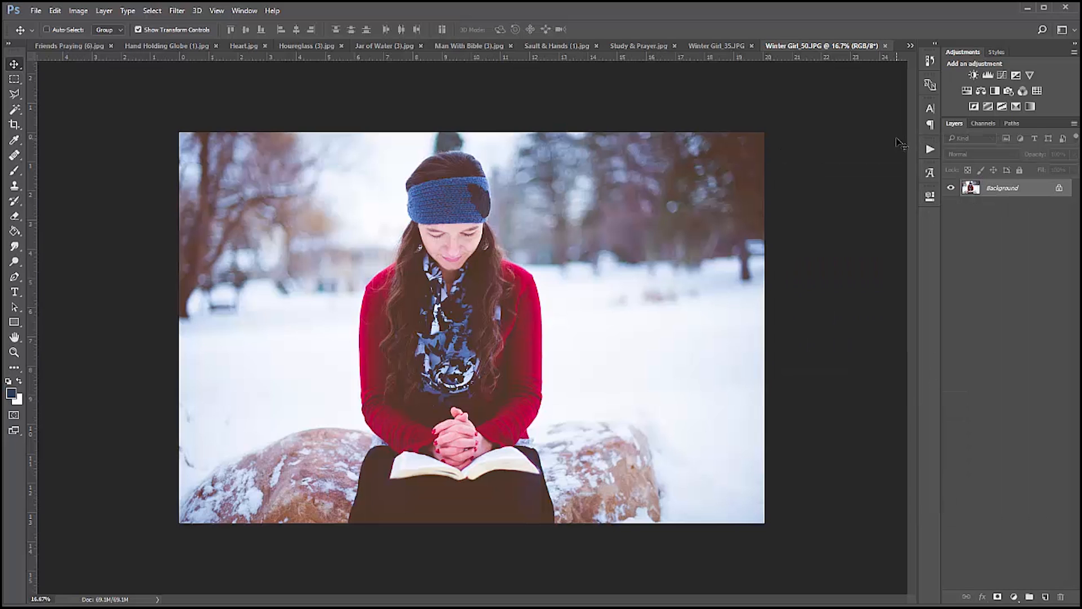
pyautogui.click(929, 150)
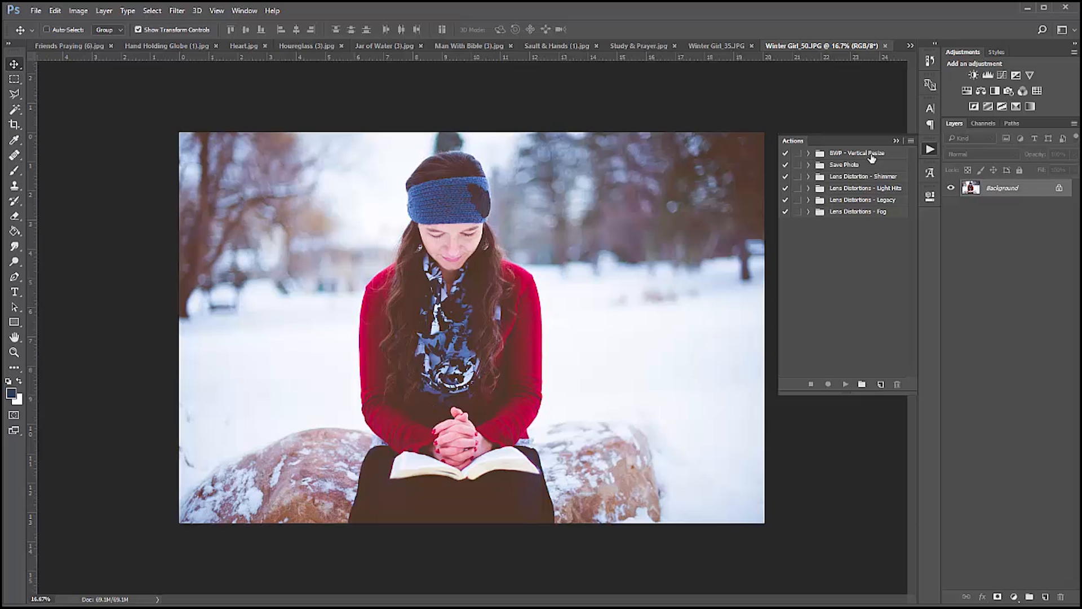
# Create a new action set named "Sample Logo".
pyautogui.click(863, 385)
pyautogui.click(862, 384)
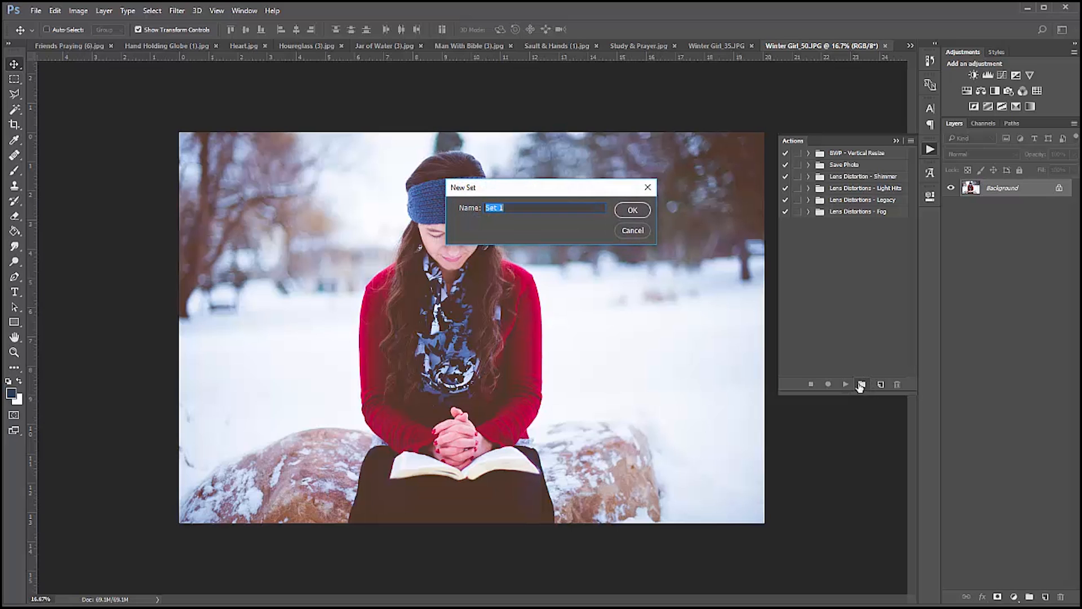
pyautogui.write('Sample Logo')
pyautogui.click(632, 210)
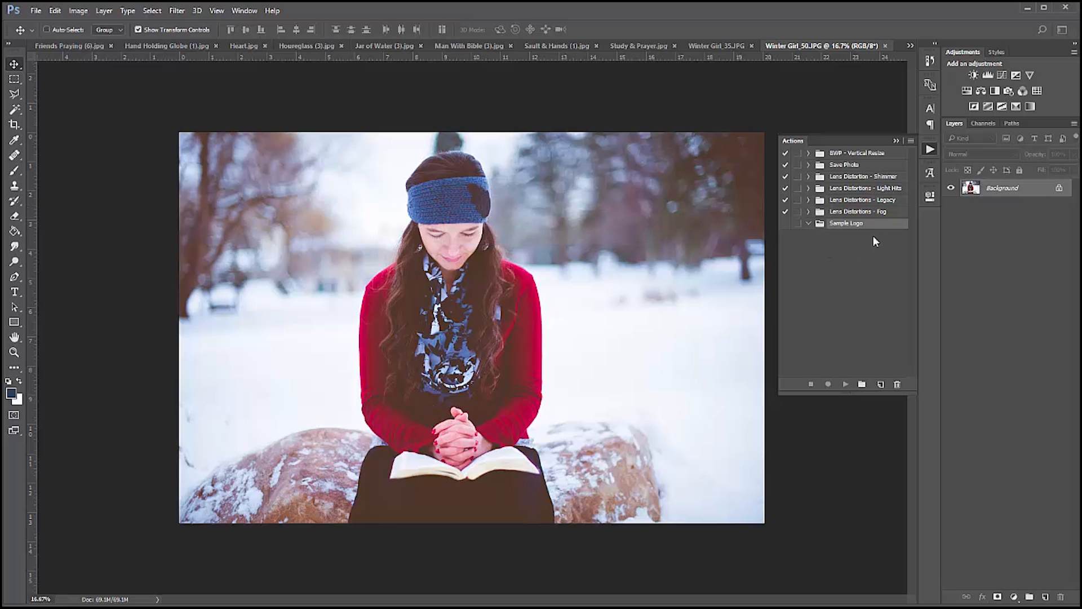
# Create an action named "Logo 1" in the Sample Logo set and start recording it.
pyautogui.click(880, 384)
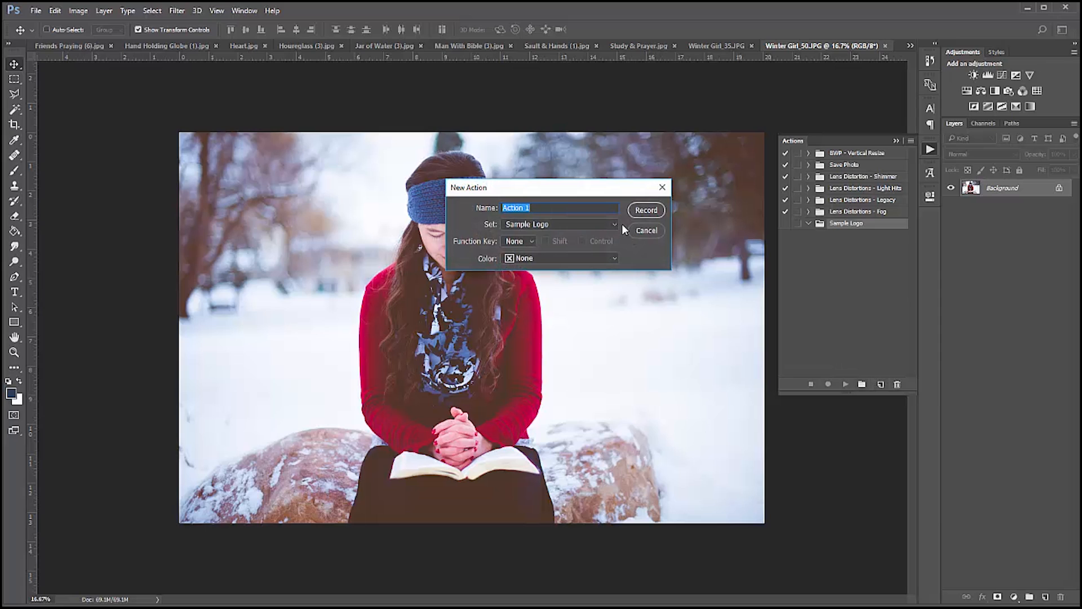
pyautogui.write('Logo 1')
pyautogui.click(644, 212)
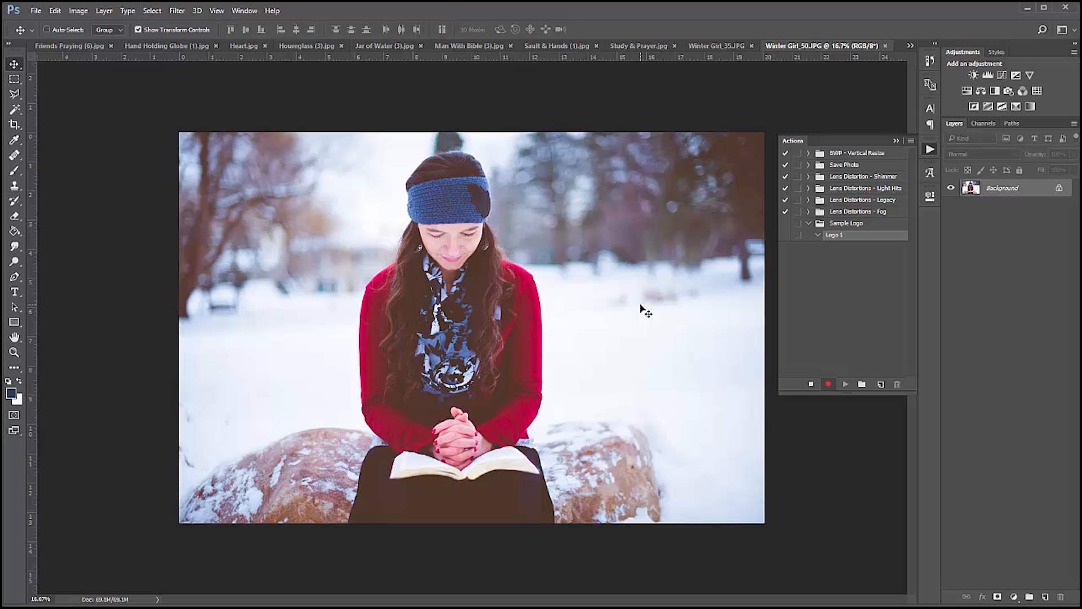
# Resize the Winter Girl_50.JPG image to a width of 2000 pixels, keeping its proportions.
pyautogui.press('h')
pyautogui.hotkey('ctrl', 'alt', 'i')
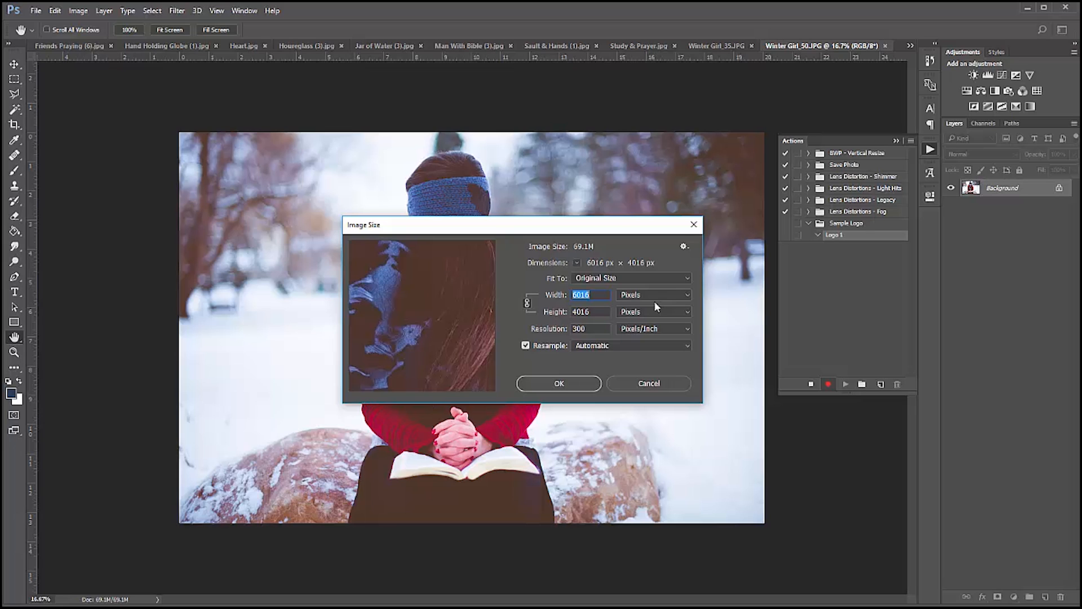
pyautogui.write('2000')
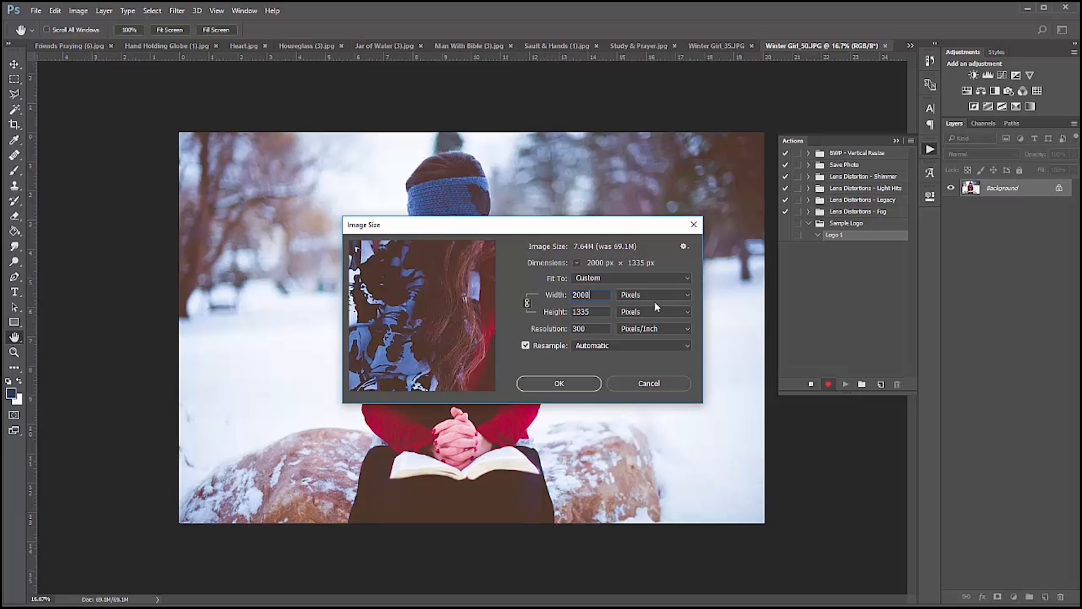
pyautogui.press('Return')
pyautogui.press('v')
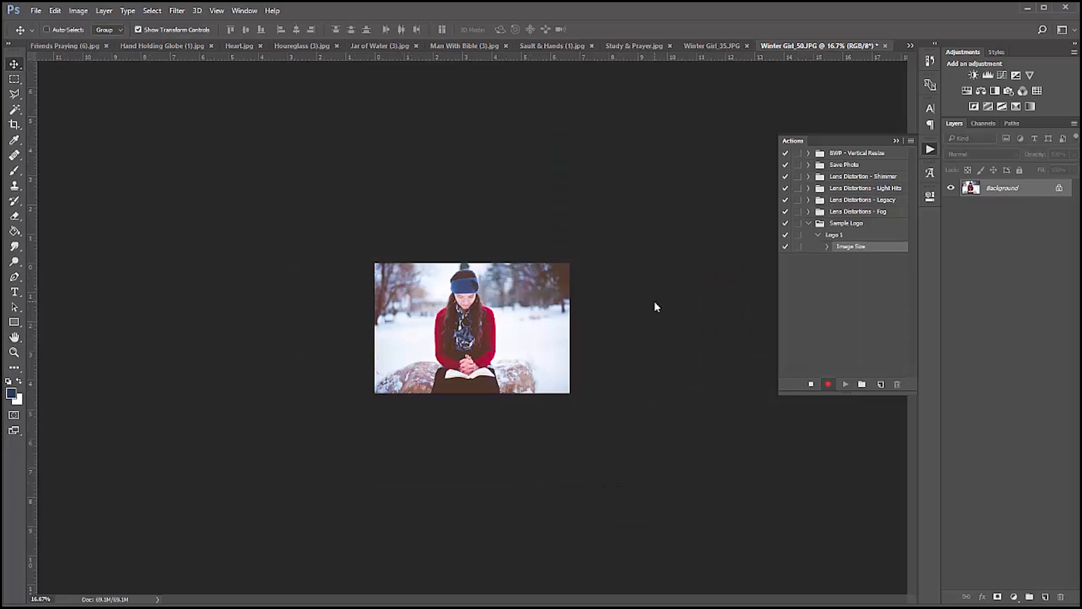
pyautogui.hotkey('ctrl', '+')
pyautogui.hotkey('ctrl', '+')
pyautogui.hotkey('ctrl', '+')
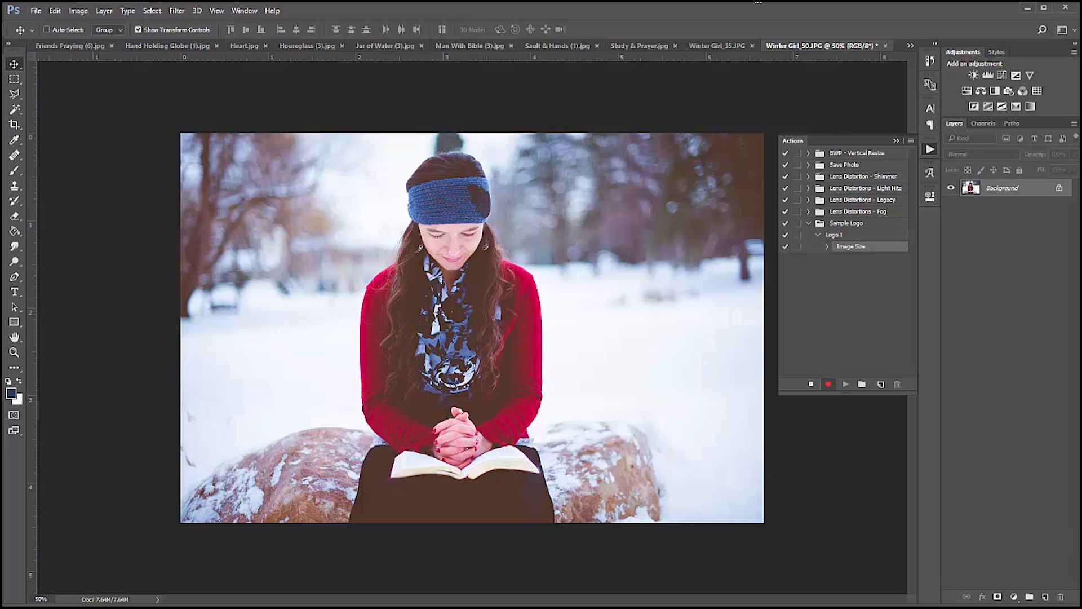
# Place the BWP logo file small in the photo's lower-right corner, stop recording Logo 1 and deselect the layer.
pyautogui.moveTo(1042, 383); pyautogui.dragTo(549, 413)
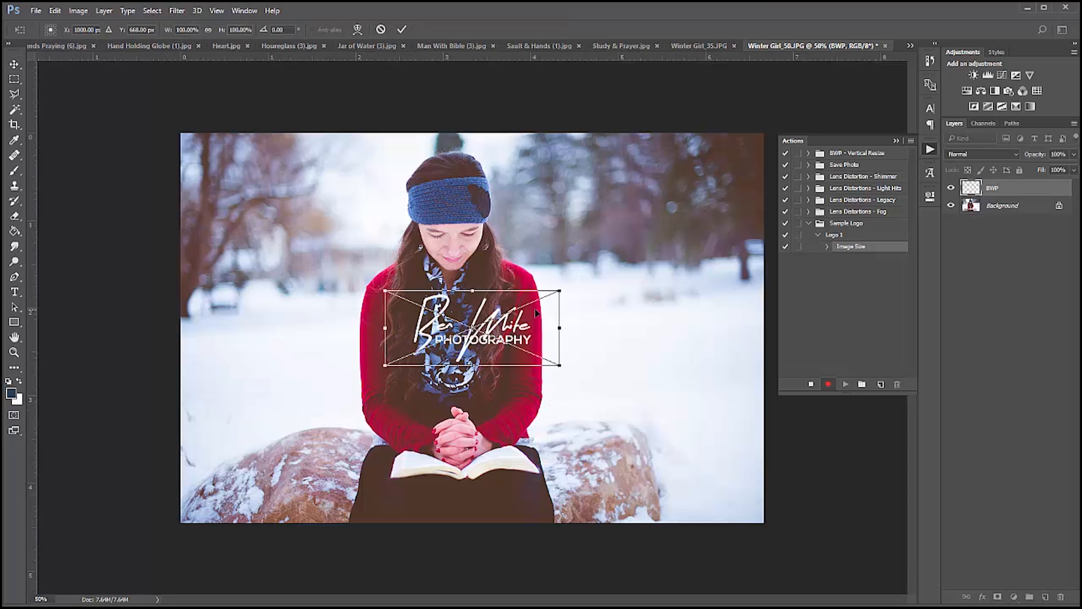
pyautogui.moveTo(539, 333); pyautogui.dragTo(742, 491)
pyautogui.moveTo(590, 447); pyautogui.dragTo(652, 485)
pyautogui.moveTo(719, 503); pyautogui.dragTo(713, 494)
pyautogui.press('Return')
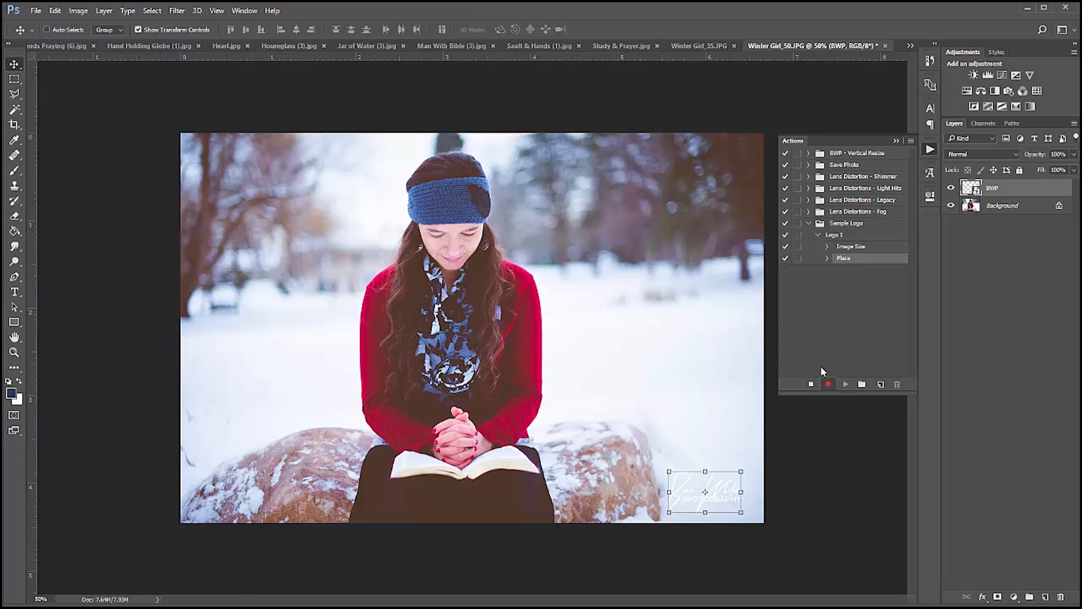
pyautogui.click(811, 384)
pyautogui.click(988, 454)
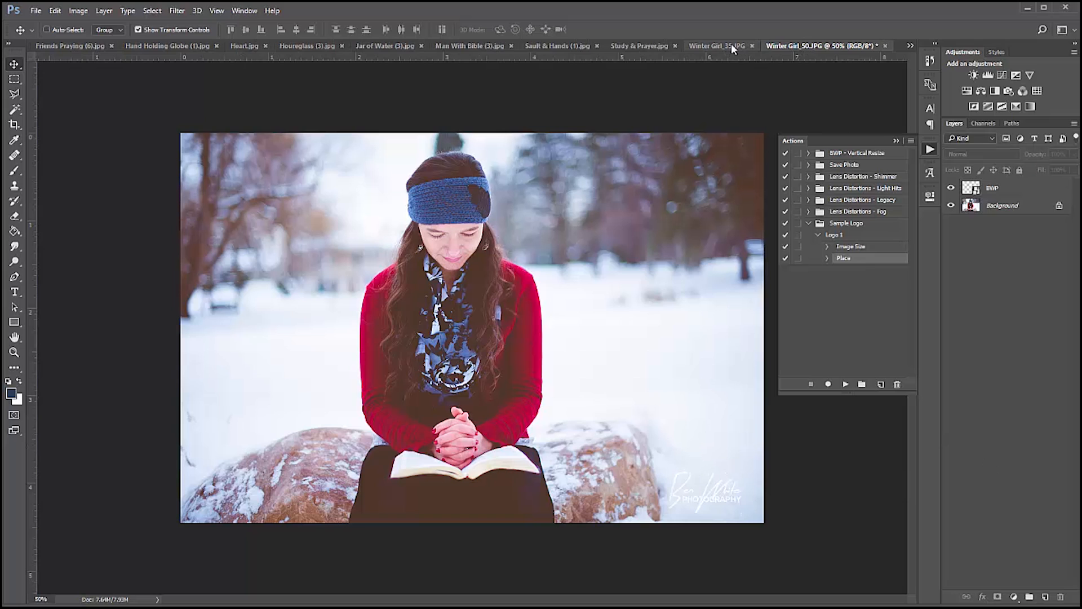
# Play the Logo 1 action on Study & Prayer.jpg, inspect the logo at 50% zoom and deselect its layer.
pyautogui.click(641, 46)
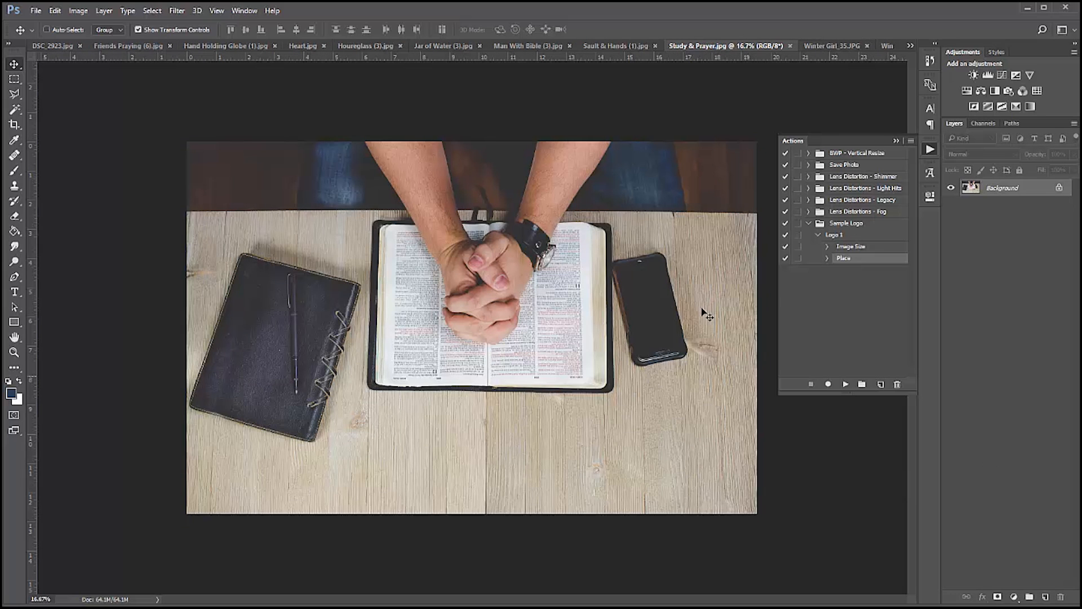
pyautogui.click(835, 234)
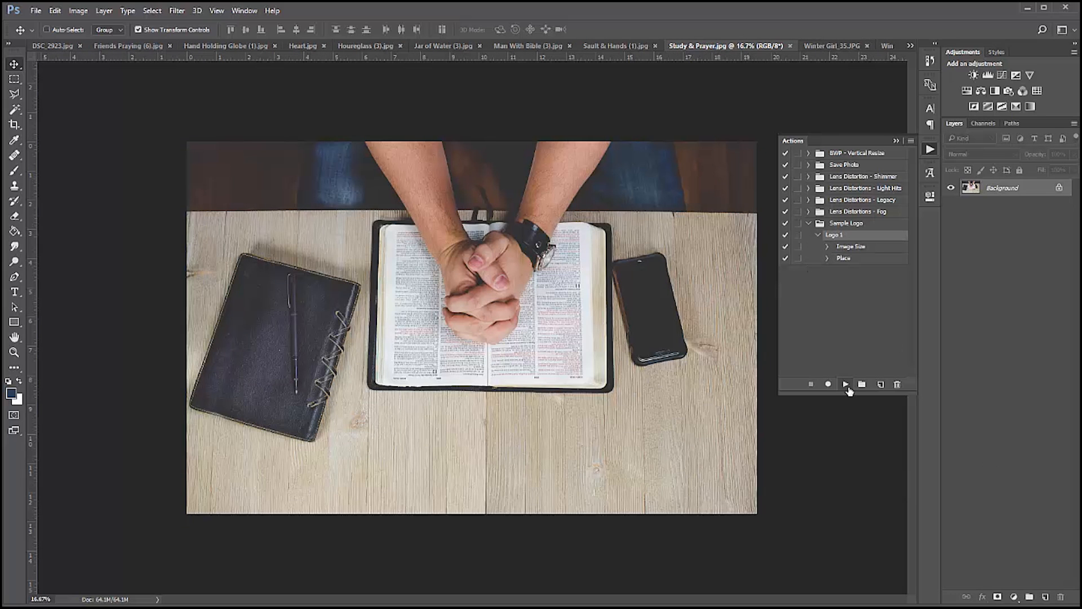
pyautogui.click(846, 385)
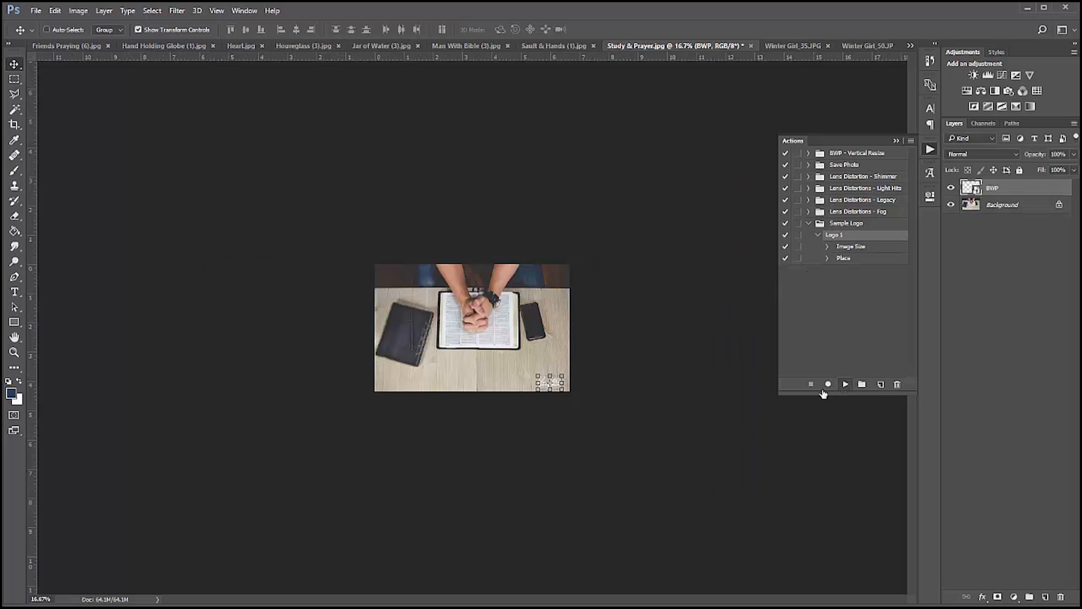
pyautogui.hotkey('ctrl', '+')
pyautogui.hotkey('ctrl', '+')
pyautogui.hotkey('ctrl', '+')
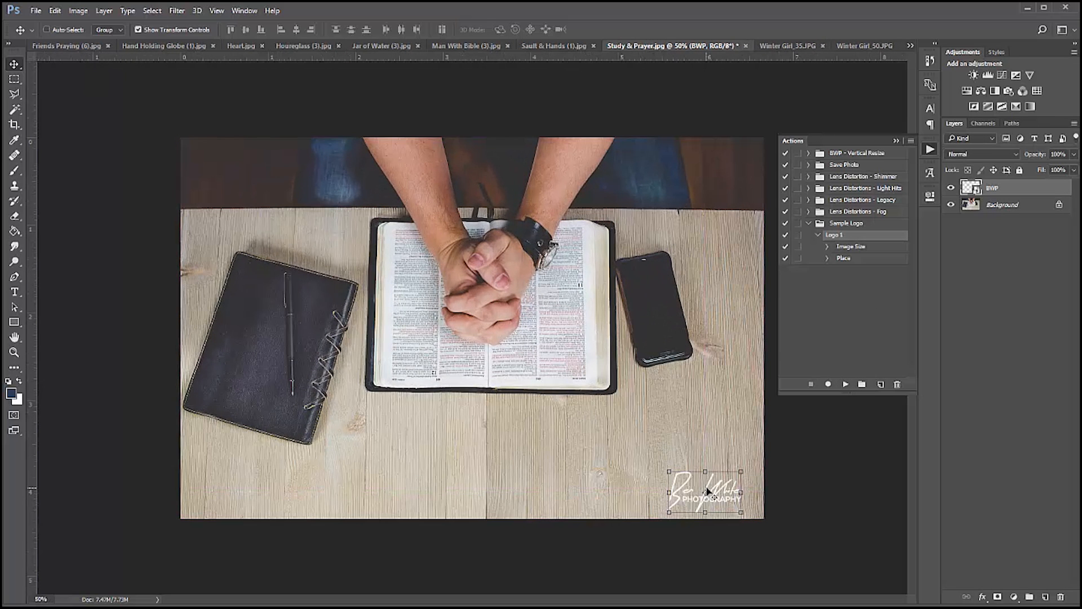
pyautogui.click(986, 432)
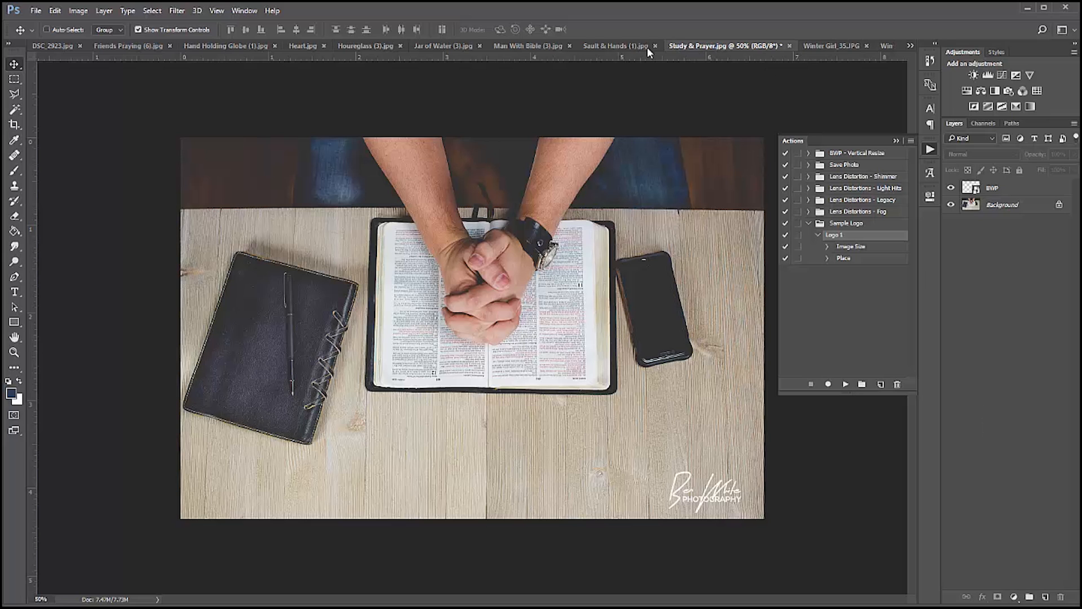
# Collapse the Logo 1 steps and play the action on Sault & Hands (1).jpg.
pyautogui.click(629, 49)
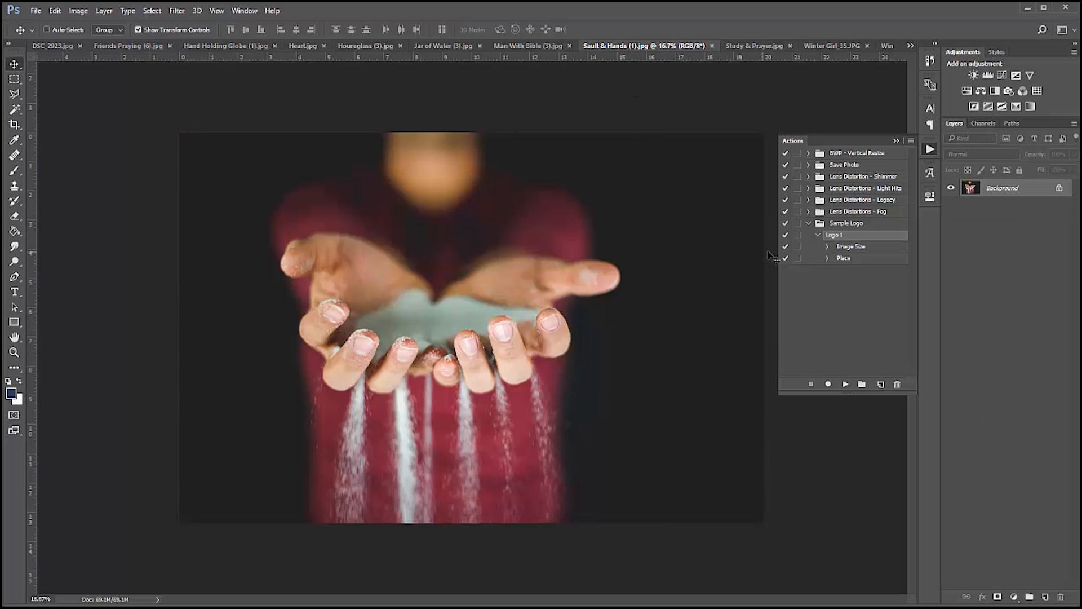
pyautogui.click(818, 235)
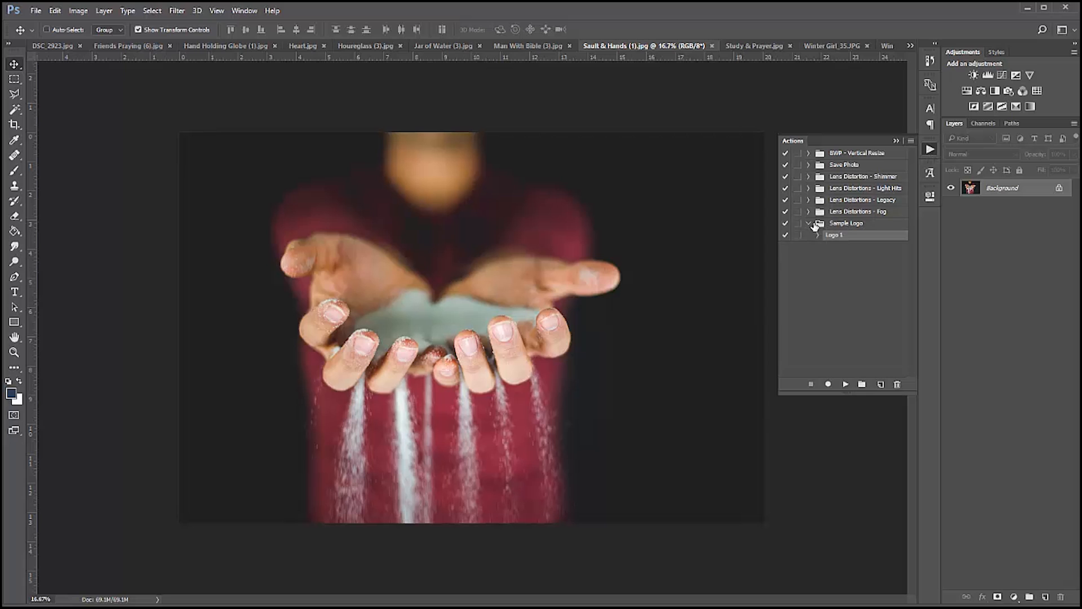
pyautogui.click(846, 385)
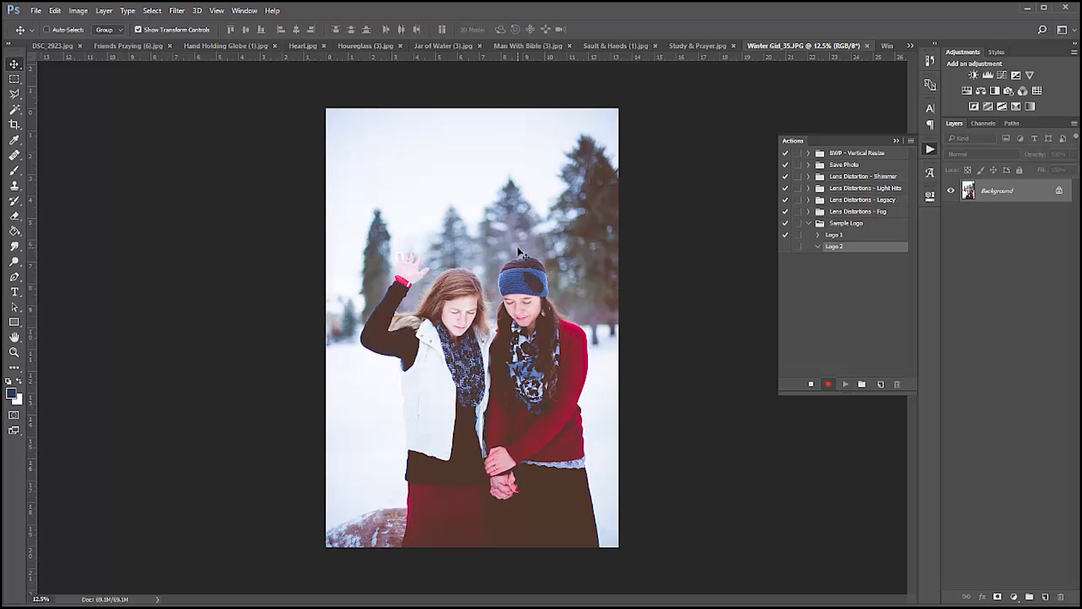
# Reduce the vertical photo Winter Girl_35.JPG proportionally by its pixel height while recording the Logo 2 action.
pyautogui.hotkey('ctrl', 'alt', 'i')
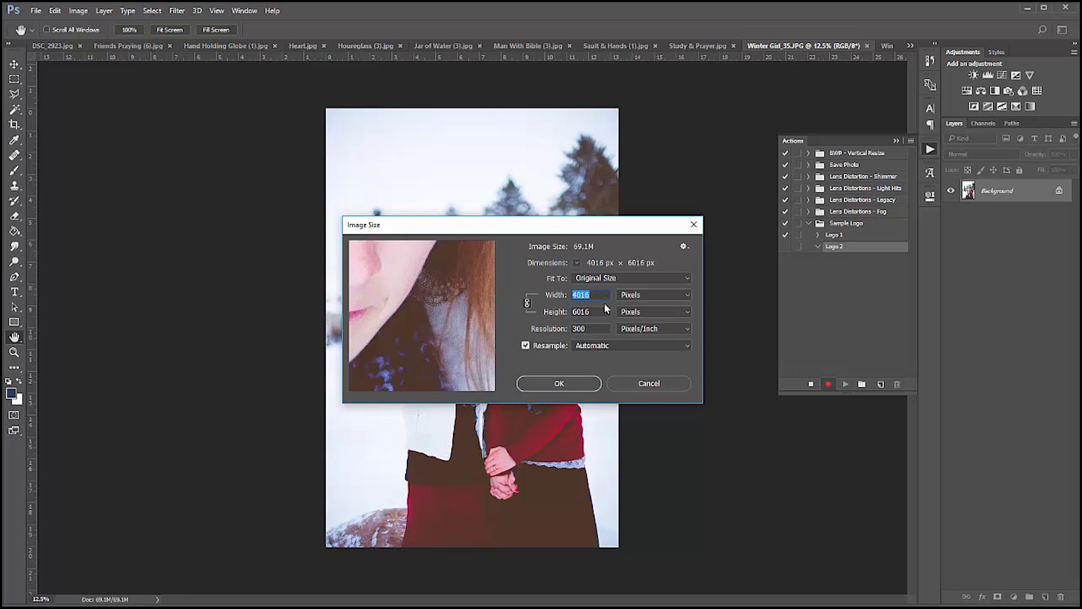
pyautogui.moveTo(601, 311); pyautogui.dragTo(596, 312)
pyautogui.moveTo(596, 312); pyautogui.dragTo(570, 311)
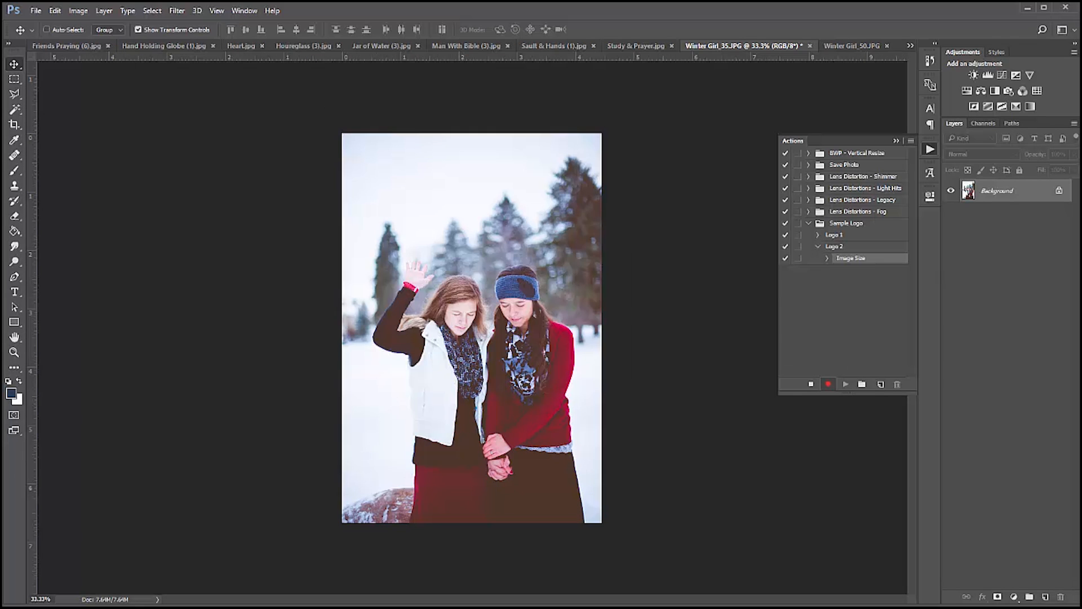
# Place the BWP logo file in the vertical photo's lower-right corner at about 55% scale and stop recording Logo 2.
pyautogui.moveTo(1081, 275); pyautogui.dragTo(634, 481)
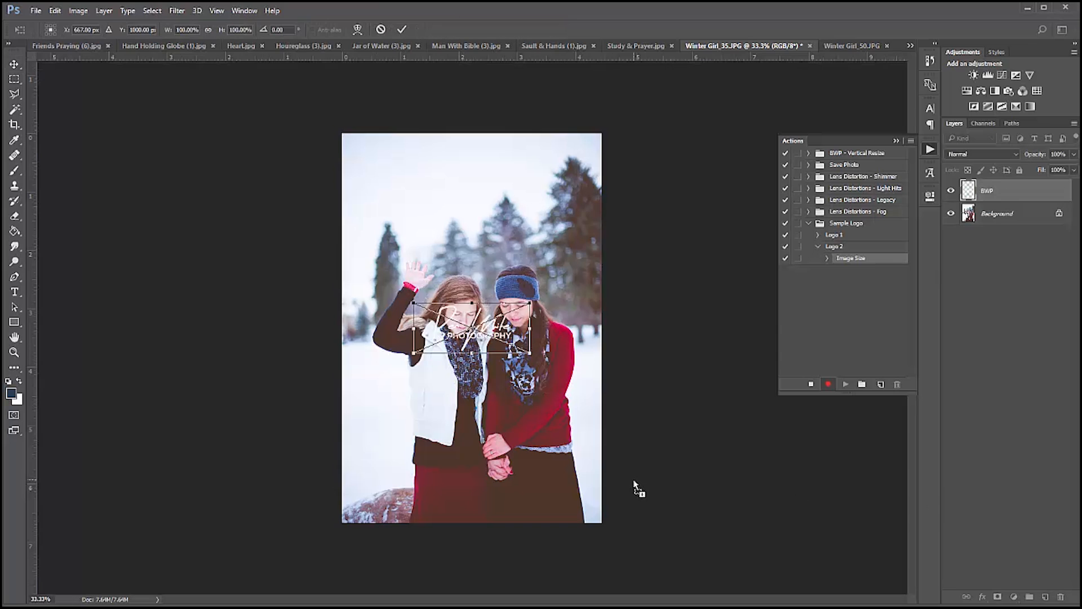
pyautogui.moveTo(492, 345); pyautogui.dragTo(564, 515)
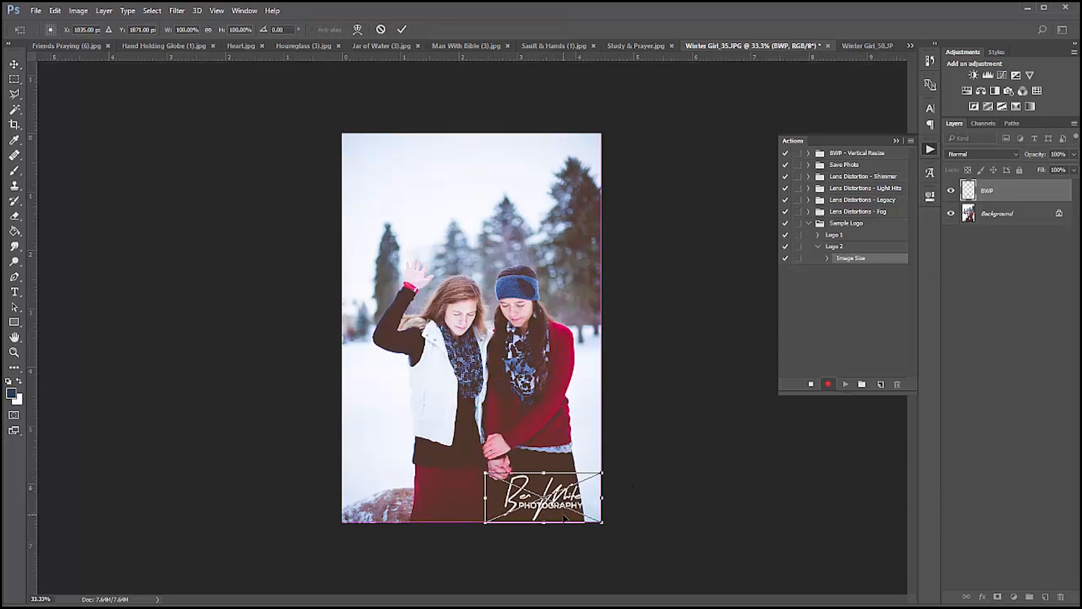
pyautogui.moveTo(485, 472); pyautogui.dragTo(536, 490)
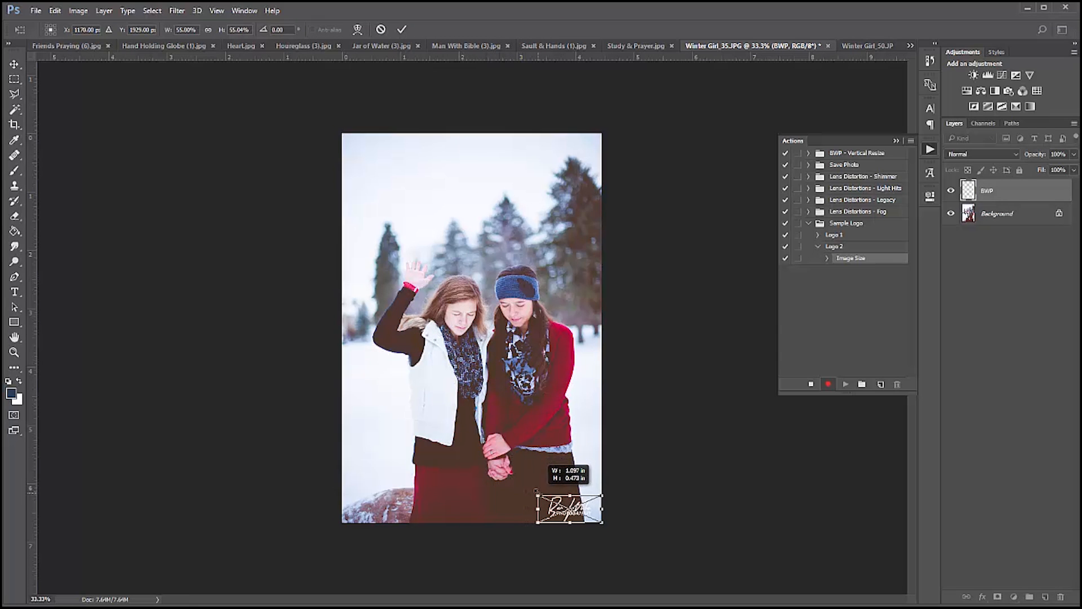
pyautogui.press('Return')
pyautogui.click(810, 384)
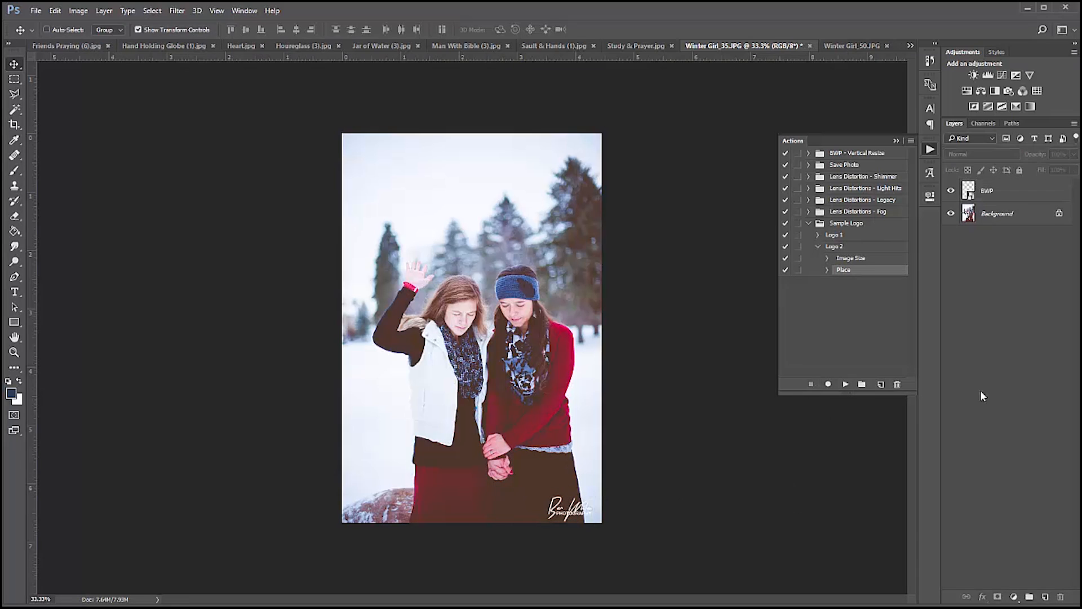
# Play the Logo 2 action on the vertical photo Heart.jpg.
pyautogui.click(44, 46)
pyautogui.click(357, 46)
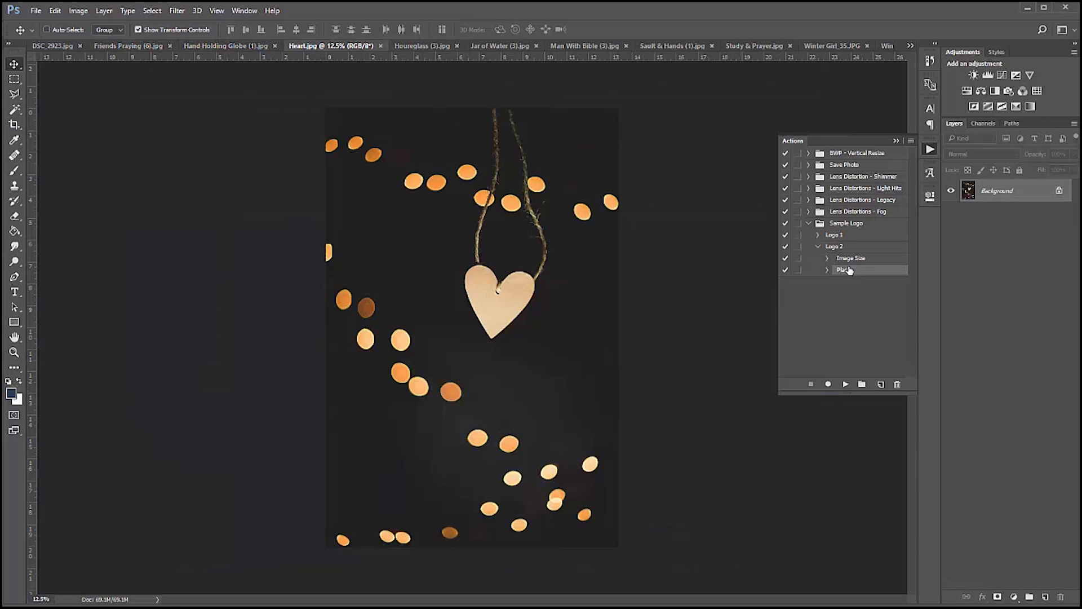
pyautogui.click(818, 247)
pyautogui.click(834, 249)
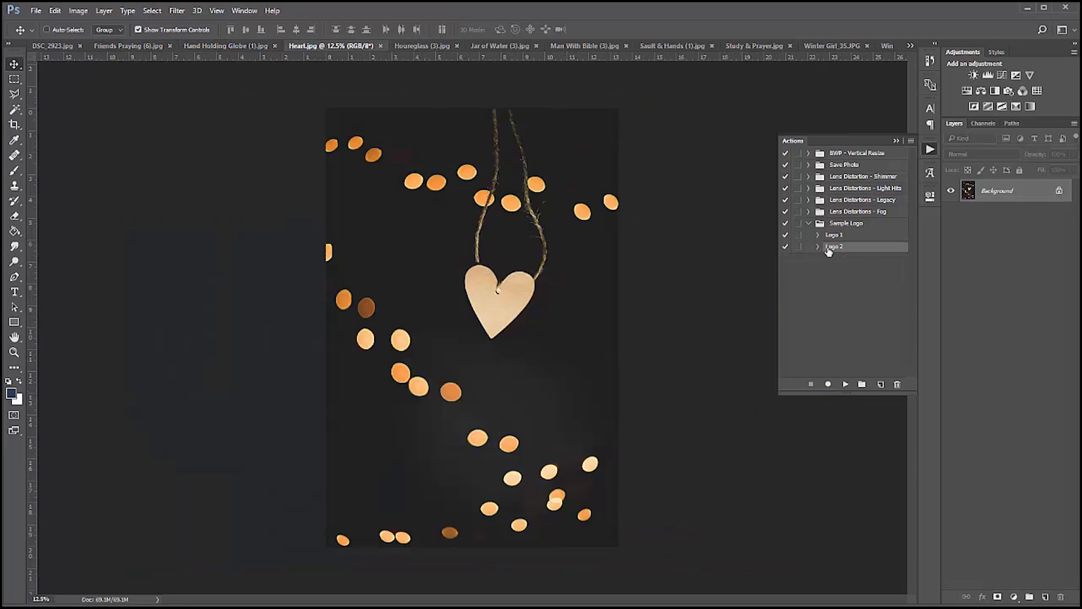
pyautogui.click(845, 384)
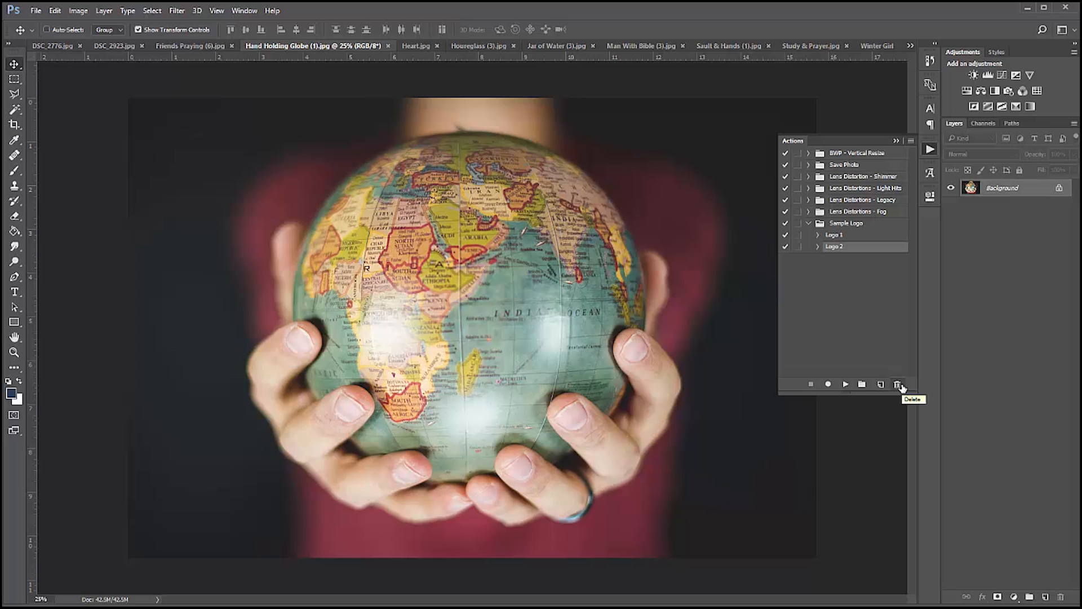
# Create an action named "Logo 3" in the Sample Logo set and start recording it.
pyautogui.click(843, 224)
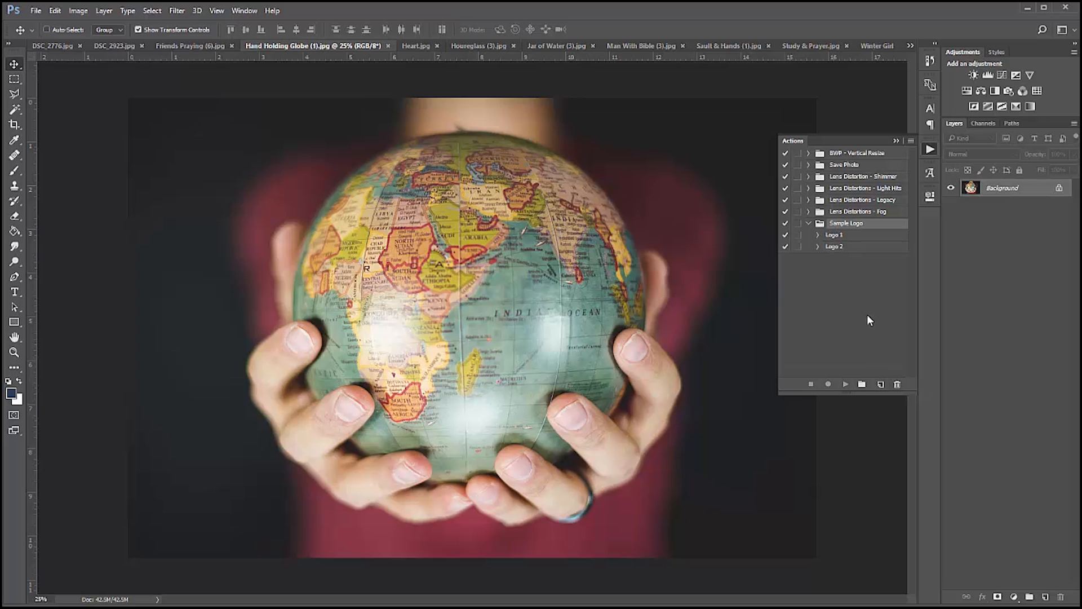
pyautogui.click(881, 385)
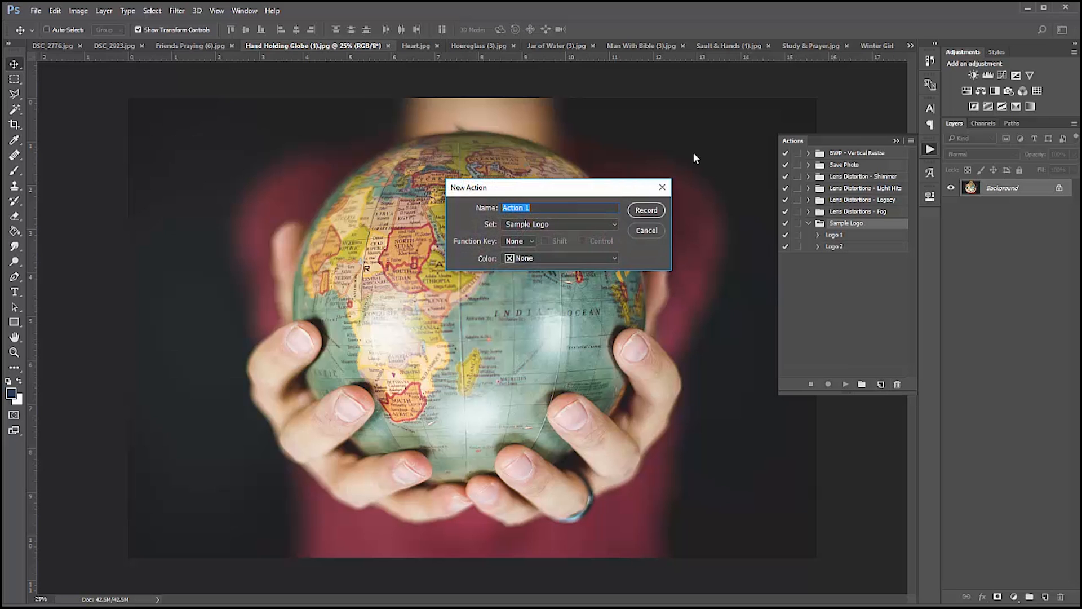
pyautogui.write('Logo 3')
pyautogui.click(643, 212)
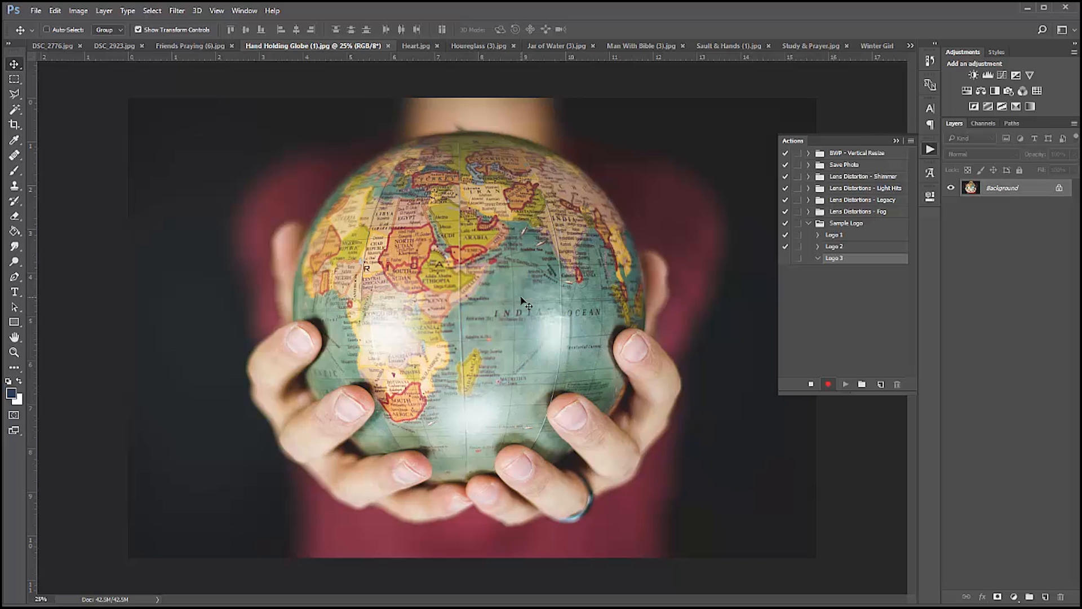
# Reduce the Hand Holding Globe (1).jpg image size and place the BWP logo, scaled down, in its lower-right corner.
pyautogui.hotkey('ctrl', 'alt', 'i')
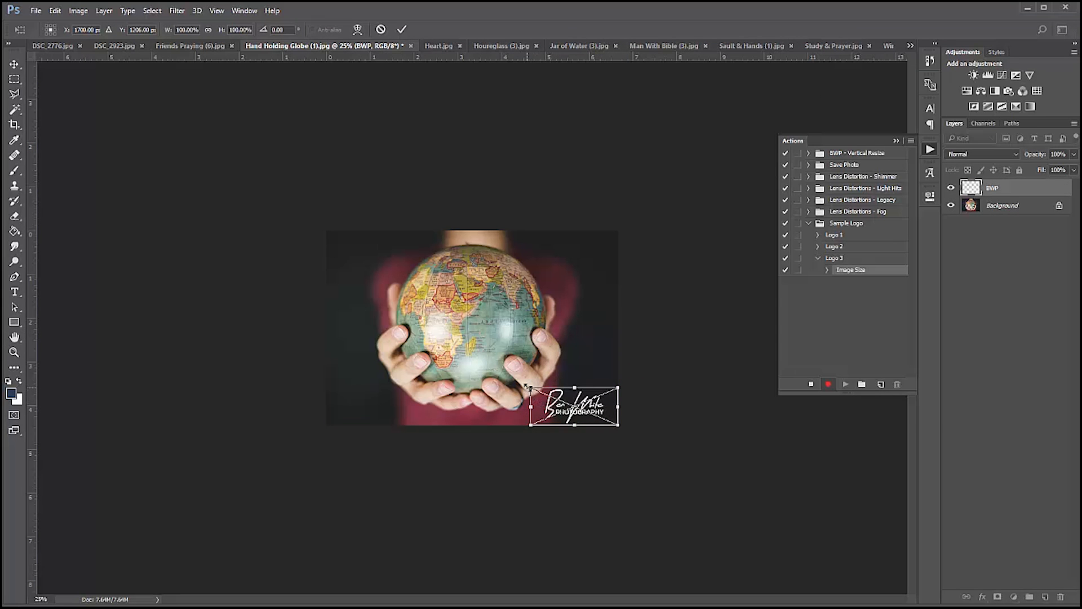
pyautogui.moveTo(530, 385); pyautogui.dragTo(557, 398)
pyautogui.press('Return')
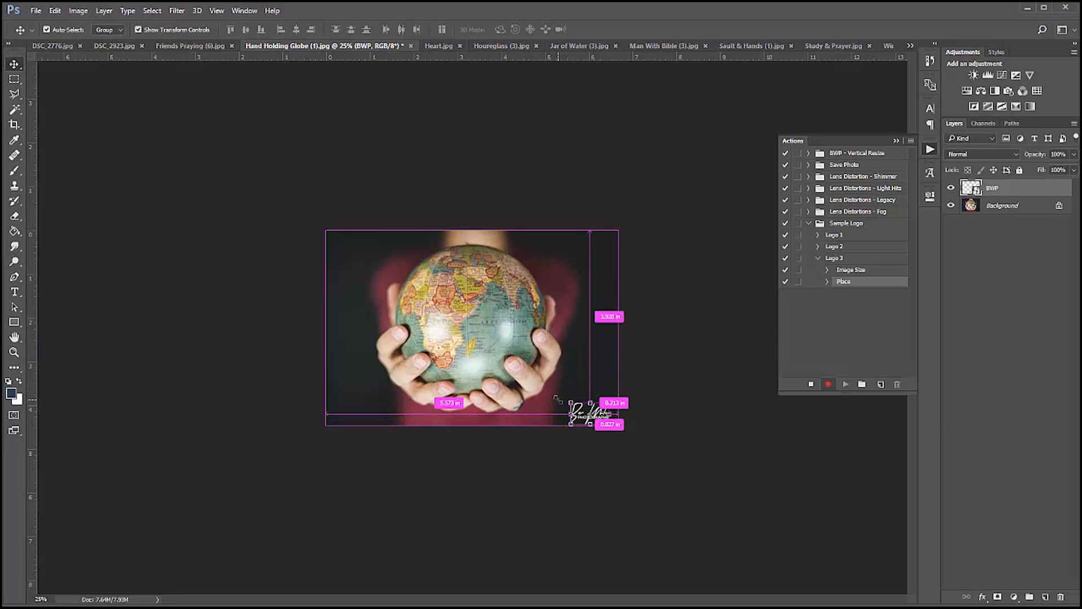
# Move the BWP logo slightly upward within the lower-right corner of the Hand Holding Globe (1).jpg photo.
pyautogui.hotkey('ctrl', '+')
pyautogui.hotkey('ctrl', '+')
pyautogui.moveTo(734, 514); pyautogui.dragTo(733, 503)
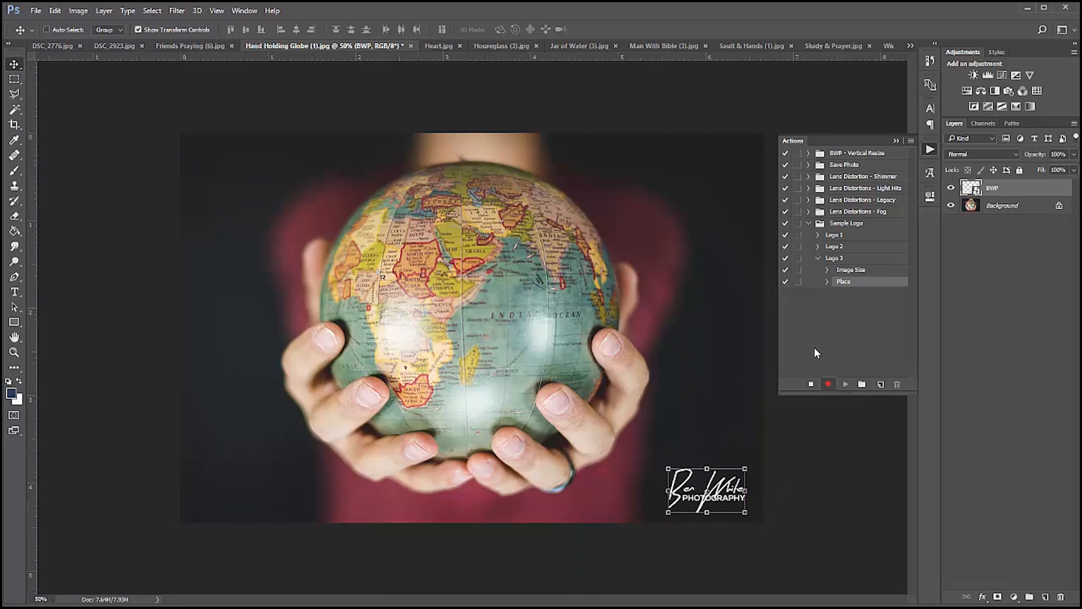
# Save the globe photo with the logo as Hand Holding Globe (1) in the Pictures > Stomped! folder, changing the file format from Photoshop PDF.
pyautogui.hotkey('ctrl', 'shift', 's')
pyautogui.doubleClick(142, 205)
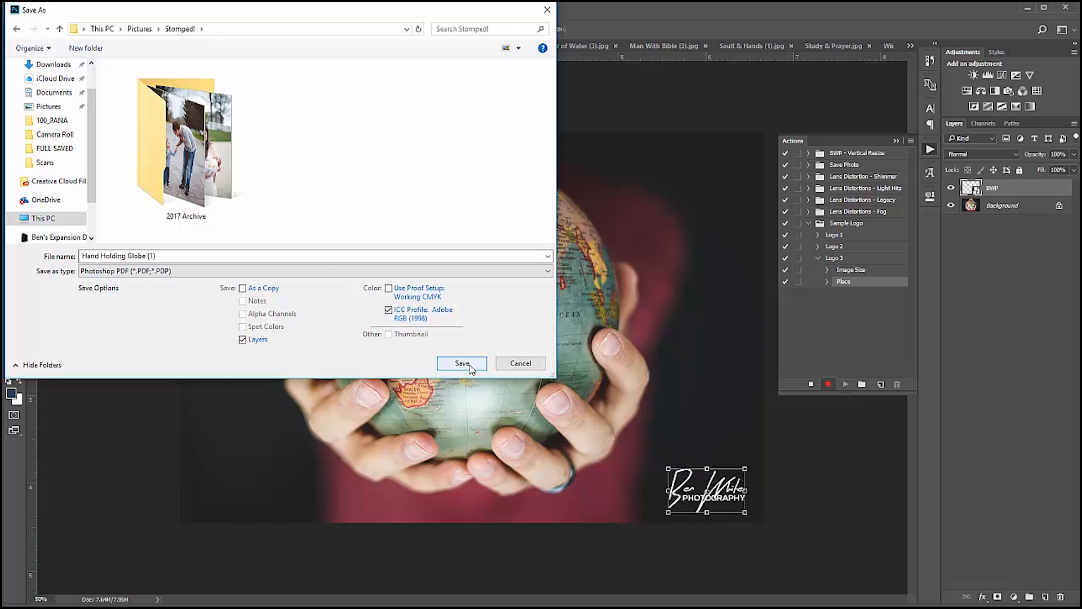
pyautogui.click(324, 271)
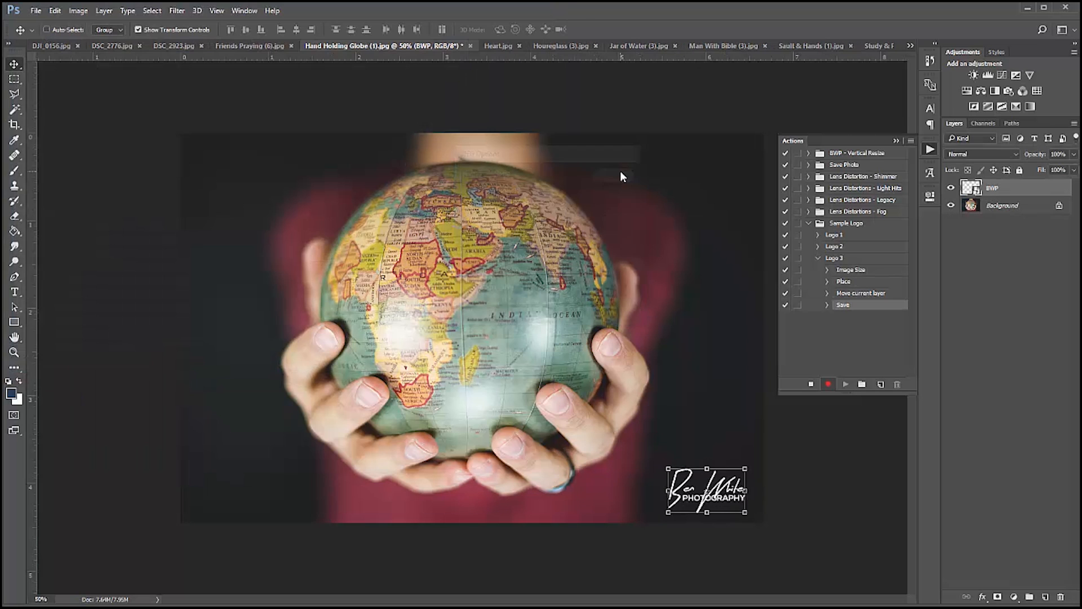
# Close the Hand Holding Globe (1).jpg document without saving changes and stop recording Logo 3.
pyautogui.click(470, 45)
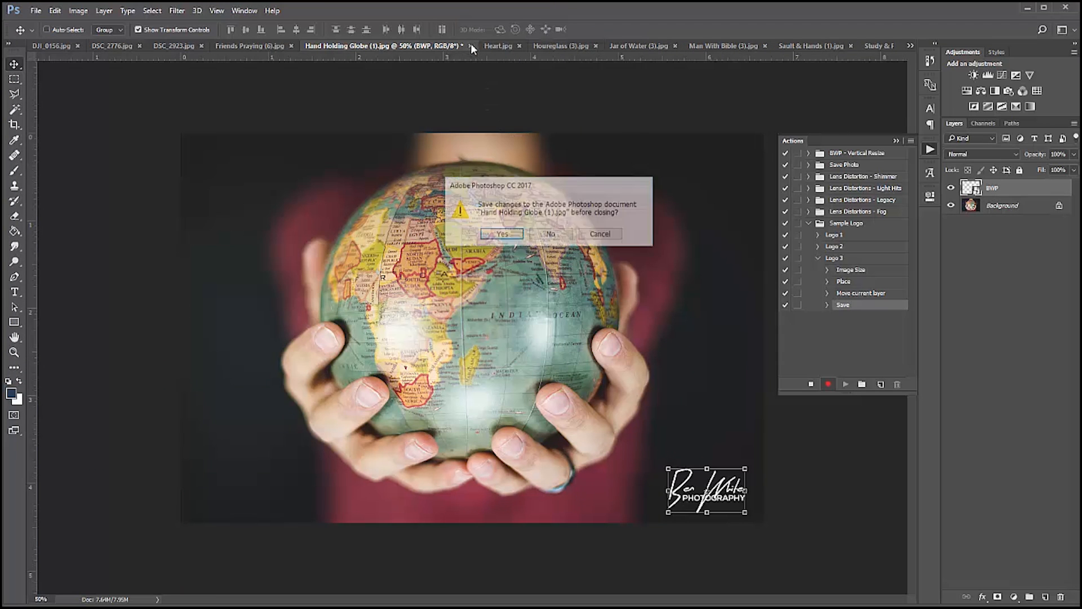
pyautogui.click(550, 242)
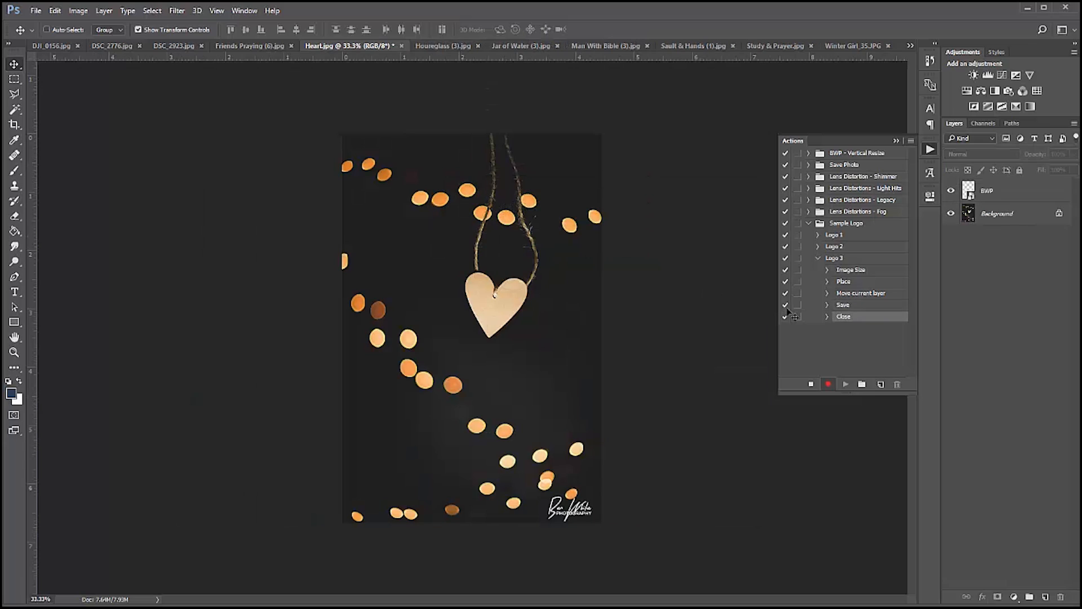
pyautogui.click(811, 384)
# Play the Logo 3 action on the Friends Praying (6).jpg photo.
pyautogui.click(255, 47)
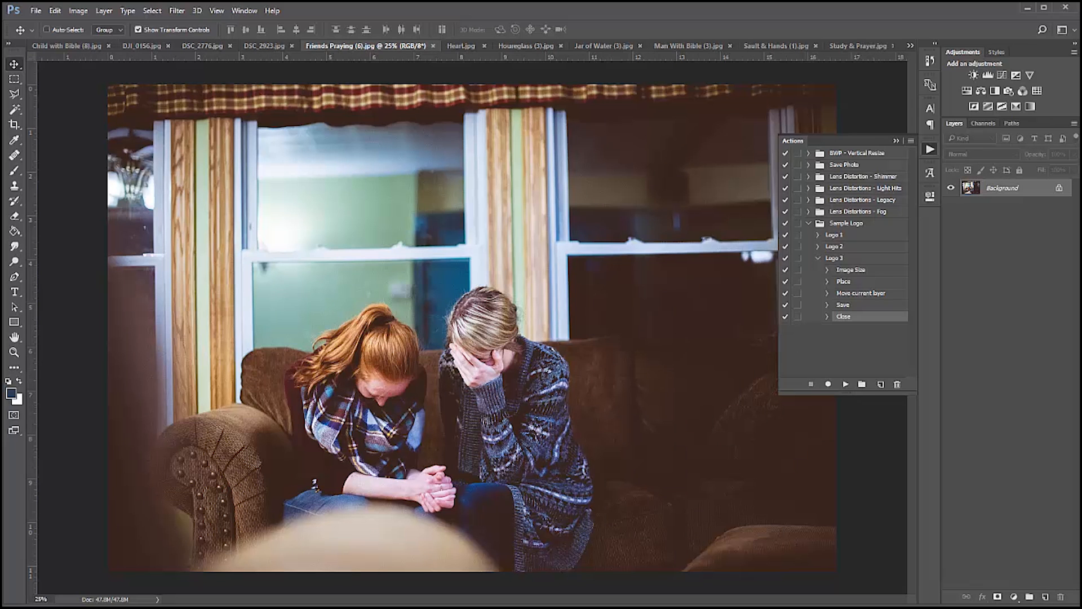
pyautogui.click(818, 259)
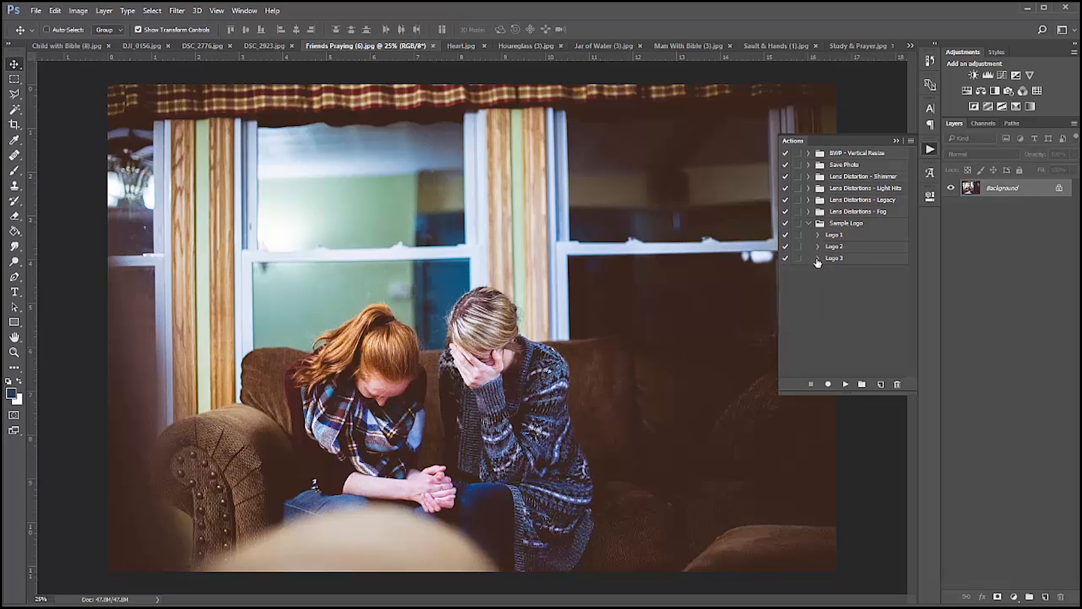
pyautogui.click(852, 262)
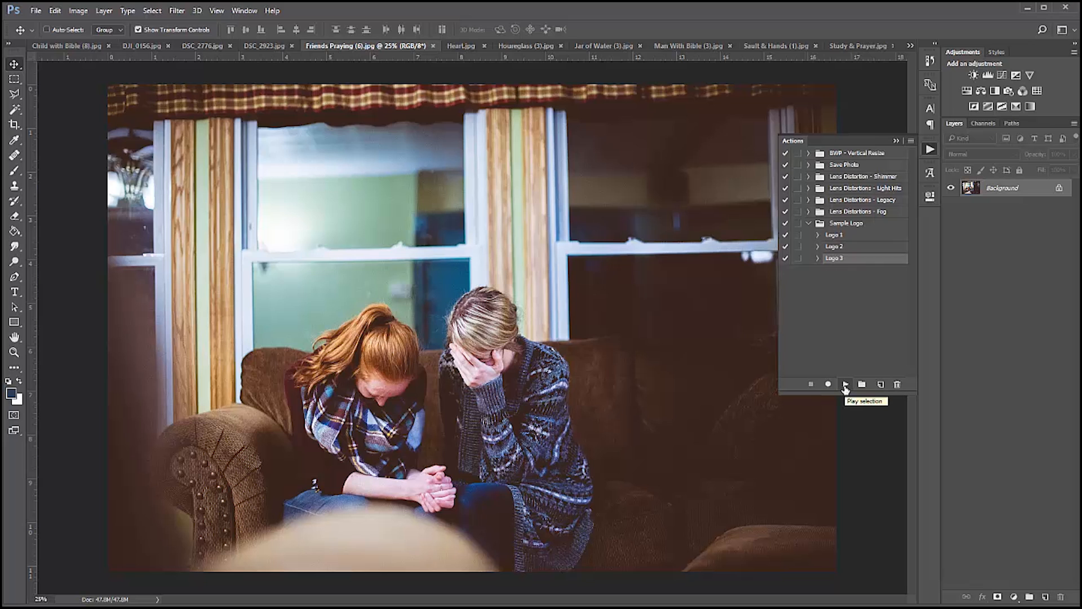
pyautogui.click(845, 386)
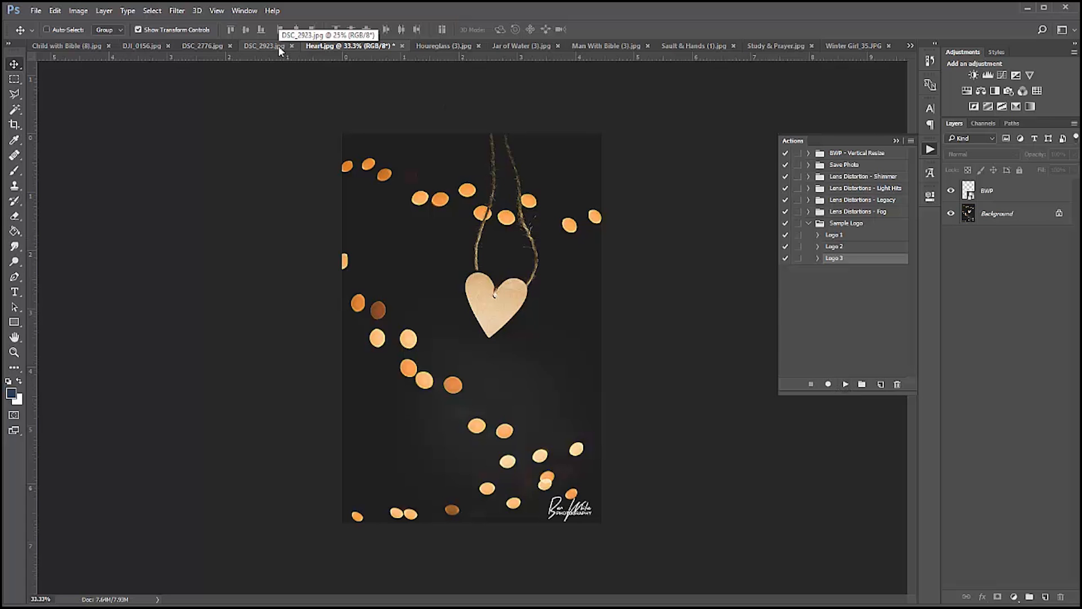
# Find the unprocessed horizontal photo Man With Bible (3).jpg among the open documents and play the Logo 3 action on it.
pyautogui.click(66, 47)
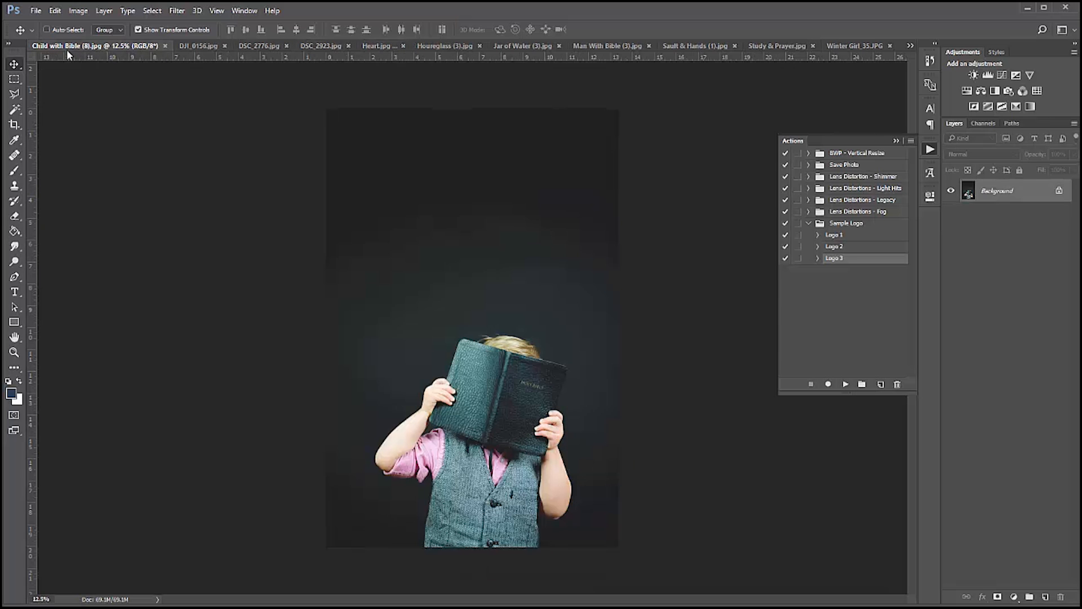
pyautogui.click(198, 47)
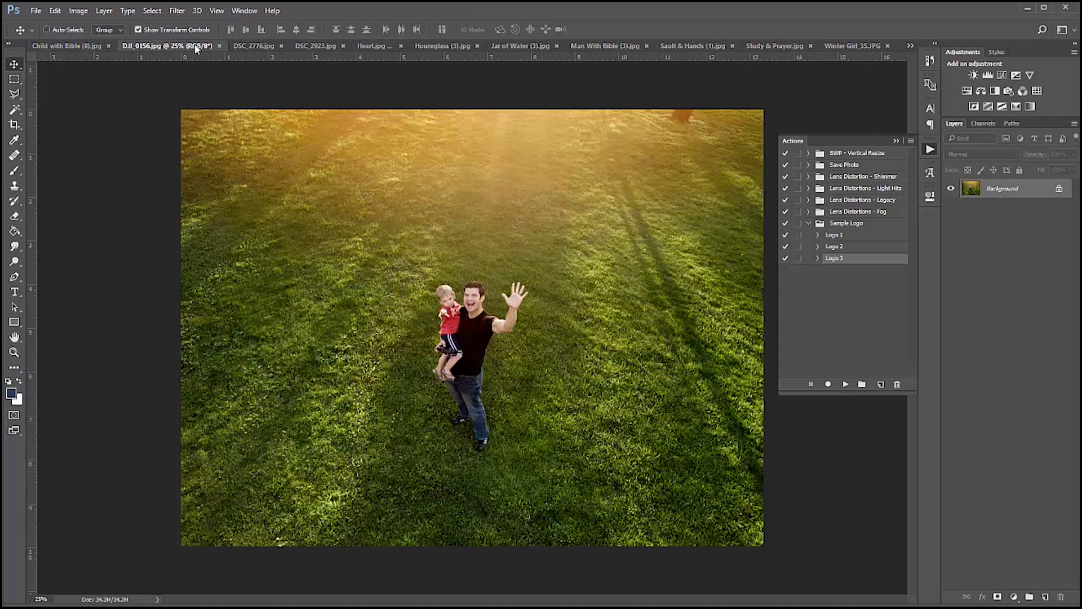
pyautogui.click(256, 47)
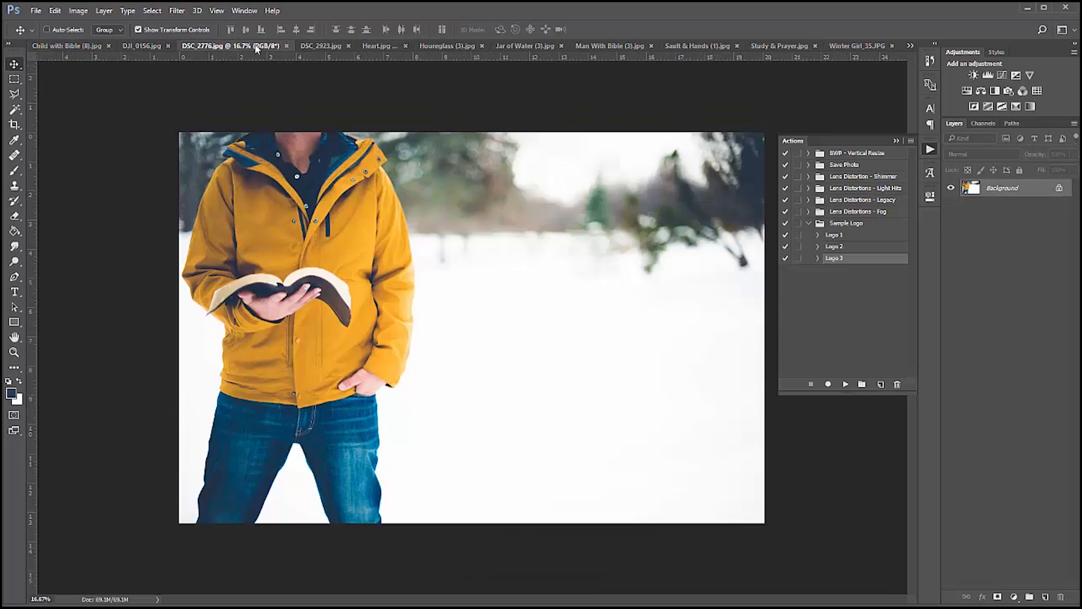
pyautogui.click(689, 46)
pyautogui.click(790, 46)
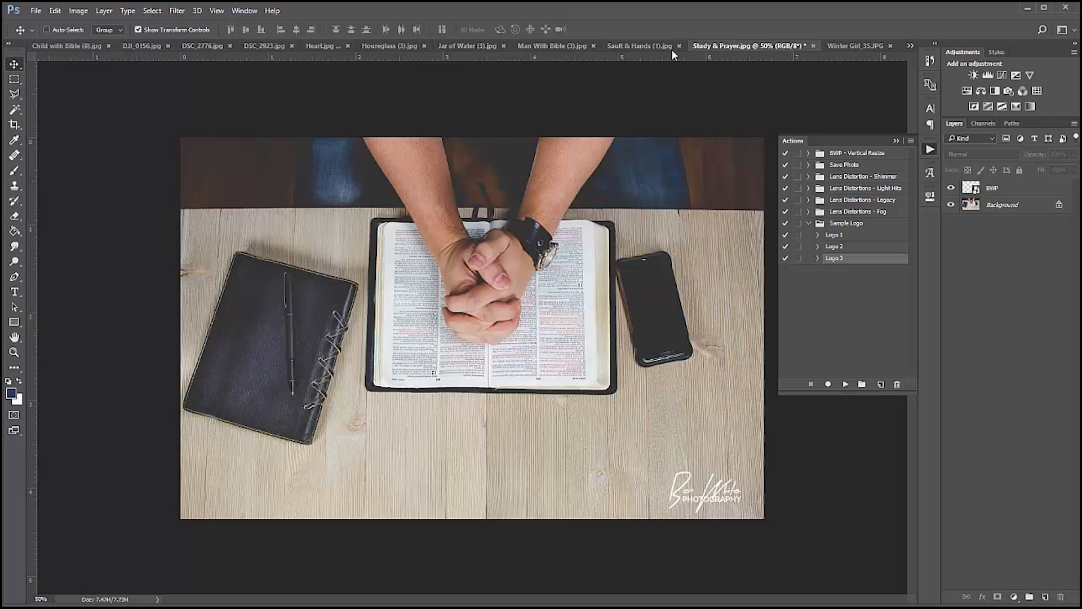
pyautogui.click(542, 49)
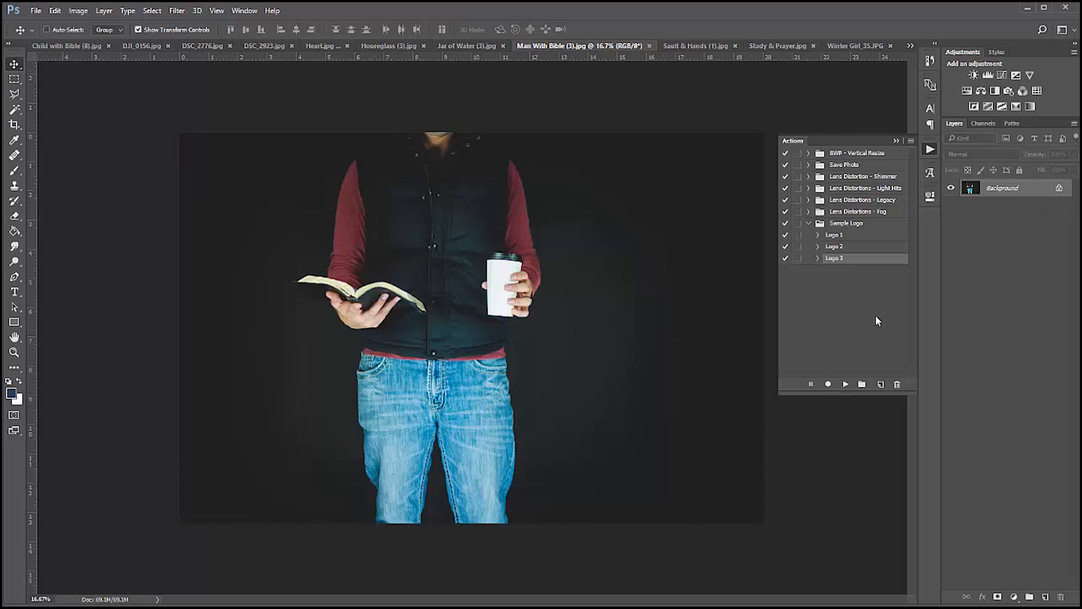
pyautogui.click(845, 386)
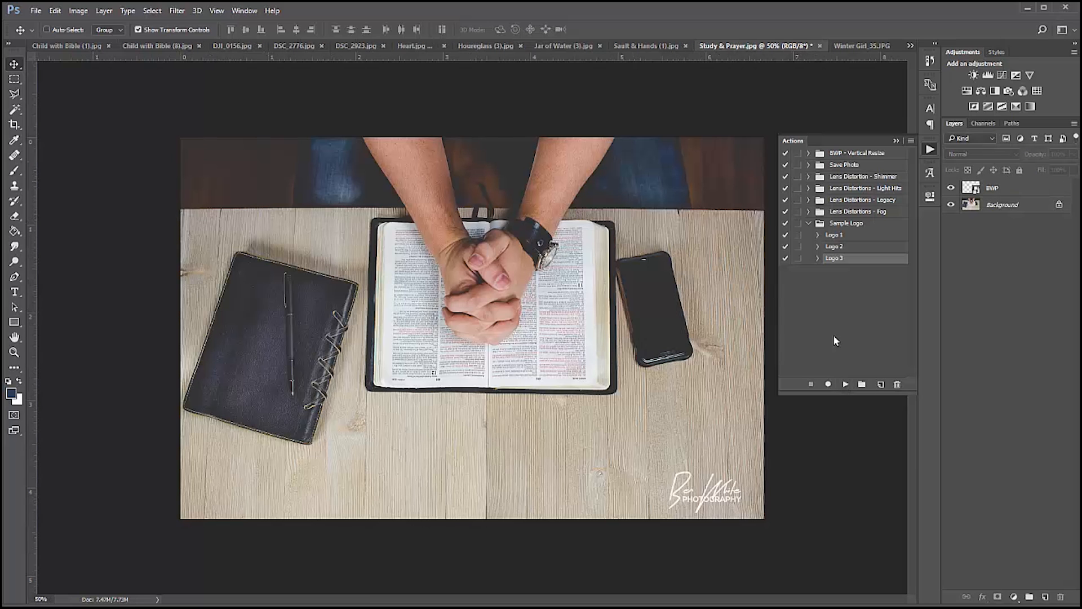
# Switch to File Explorer and view the Friends Praying (6) copy and Hand Holding Globe (1) images in the Stomped! folder to check the logo.
pyautogui.hotkey('alt', 'Tab')
pyautogui.moveTo(697, 136); pyautogui.dragTo(503, 129)
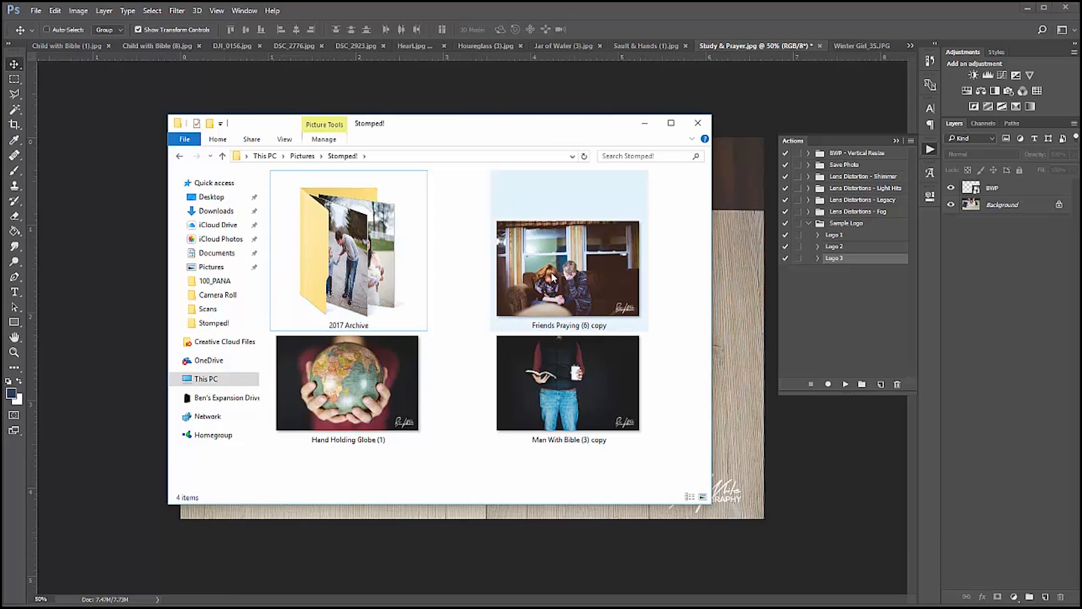
pyautogui.click(584, 272)
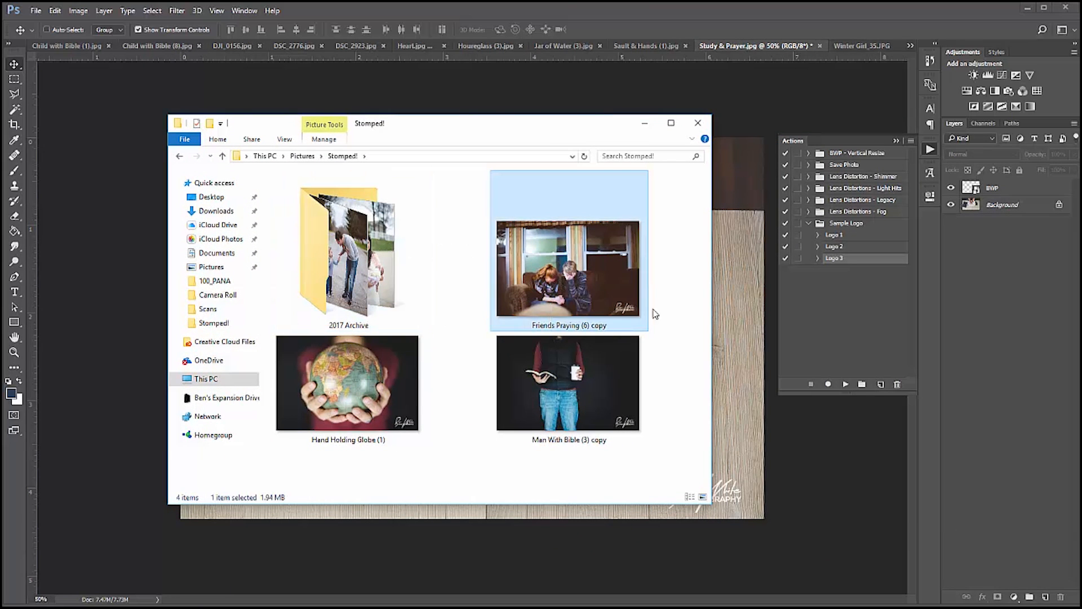
pyautogui.doubleClick(597, 287)
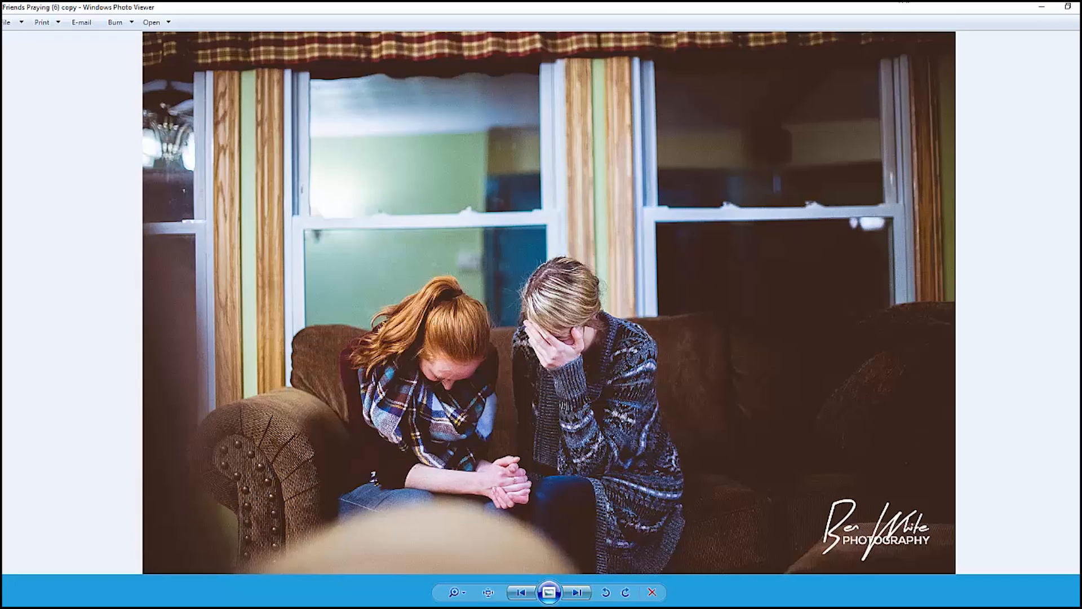
pyautogui.click(1080, 6)
pyautogui.doubleClick(423, 400)
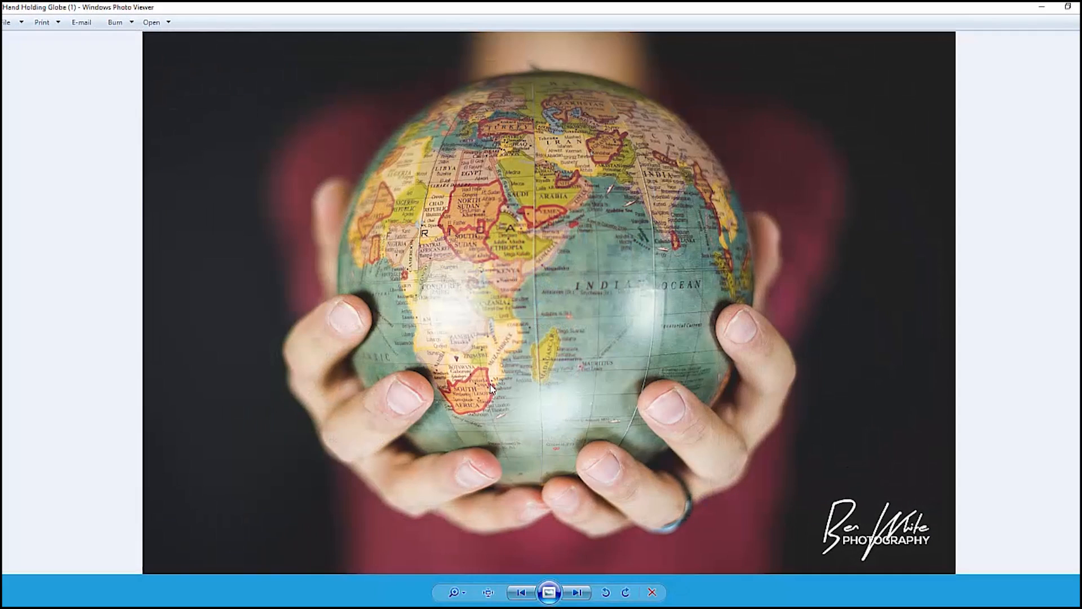
pyautogui.click(1077, 7)
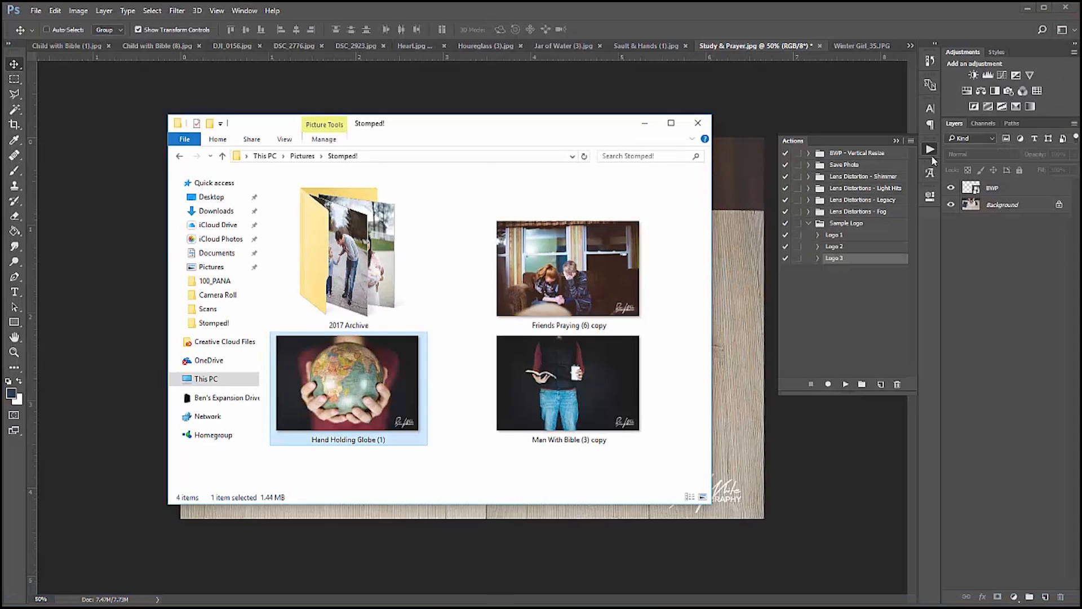
pyautogui.click(535, 281)
pyautogui.keyDown('shift'); pyautogui.click(581, 359); pyautogui.keyUp('shift')
pyautogui.click(513, 470)
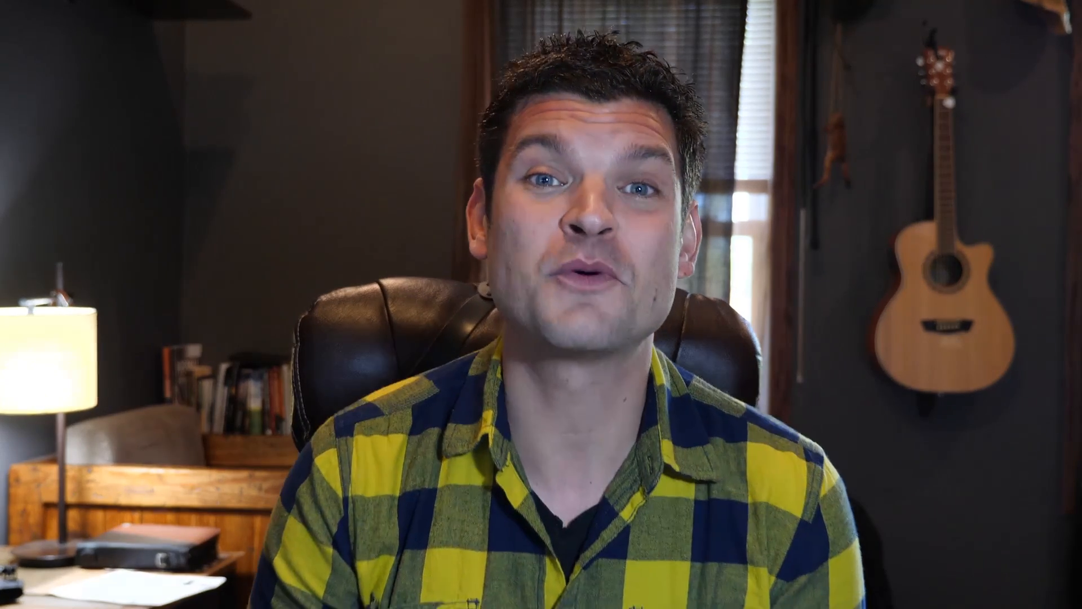